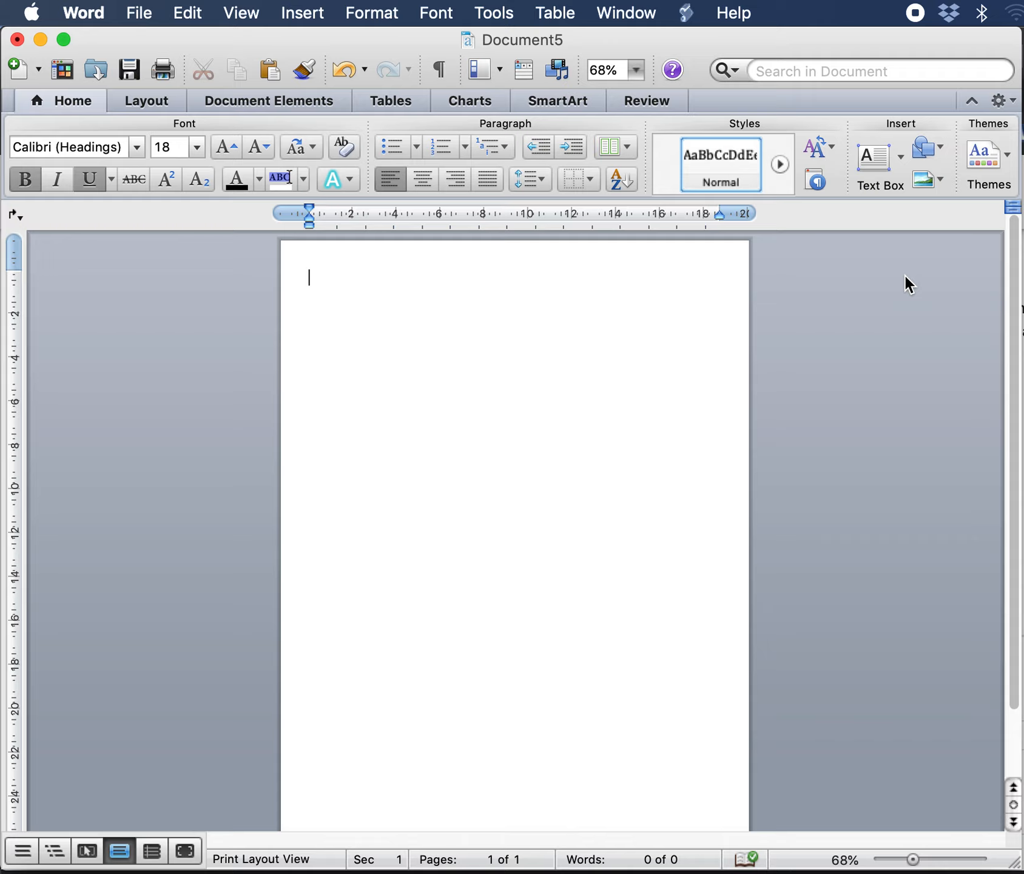
# Step: Paste the title "Storage Tower – Leg Design 1" at the top of the page and make it bold
pyautogui.write('Storage Tower – Leg Design 1')
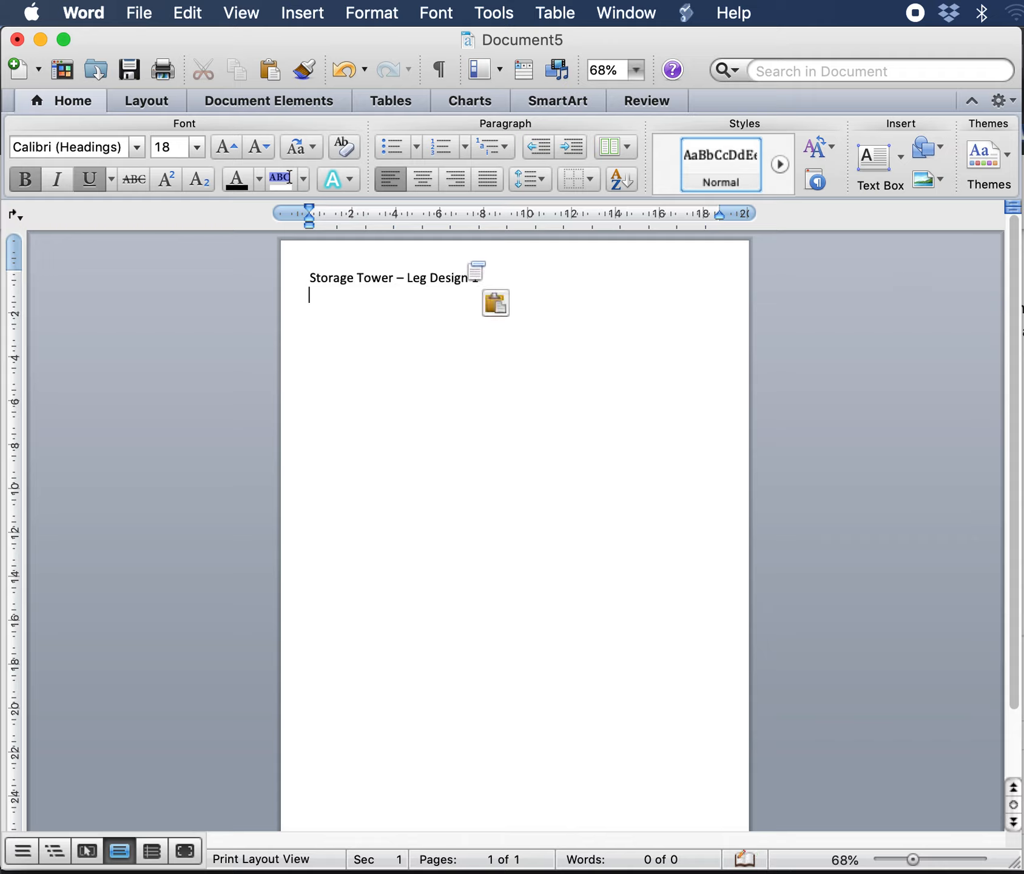
pyautogui.moveTo(485, 276); pyautogui.dragTo(321, 270)
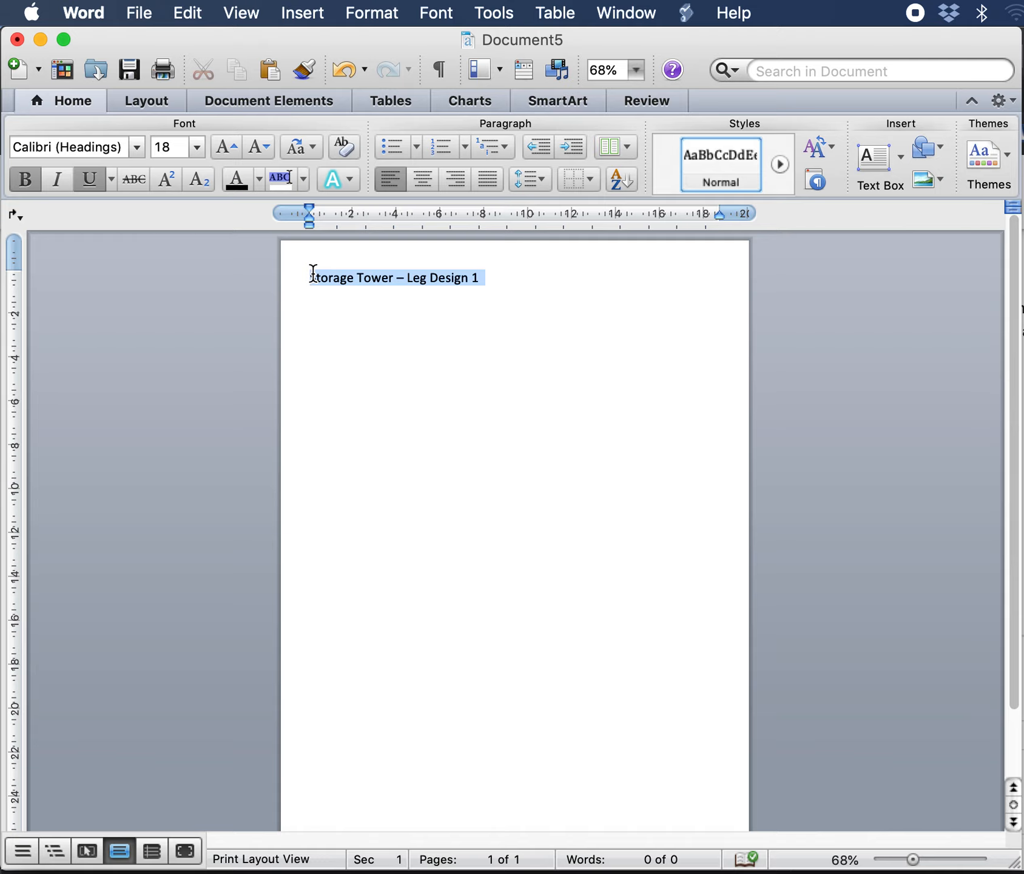
pyautogui.press('super+b')
pyautogui.click(588, 352)
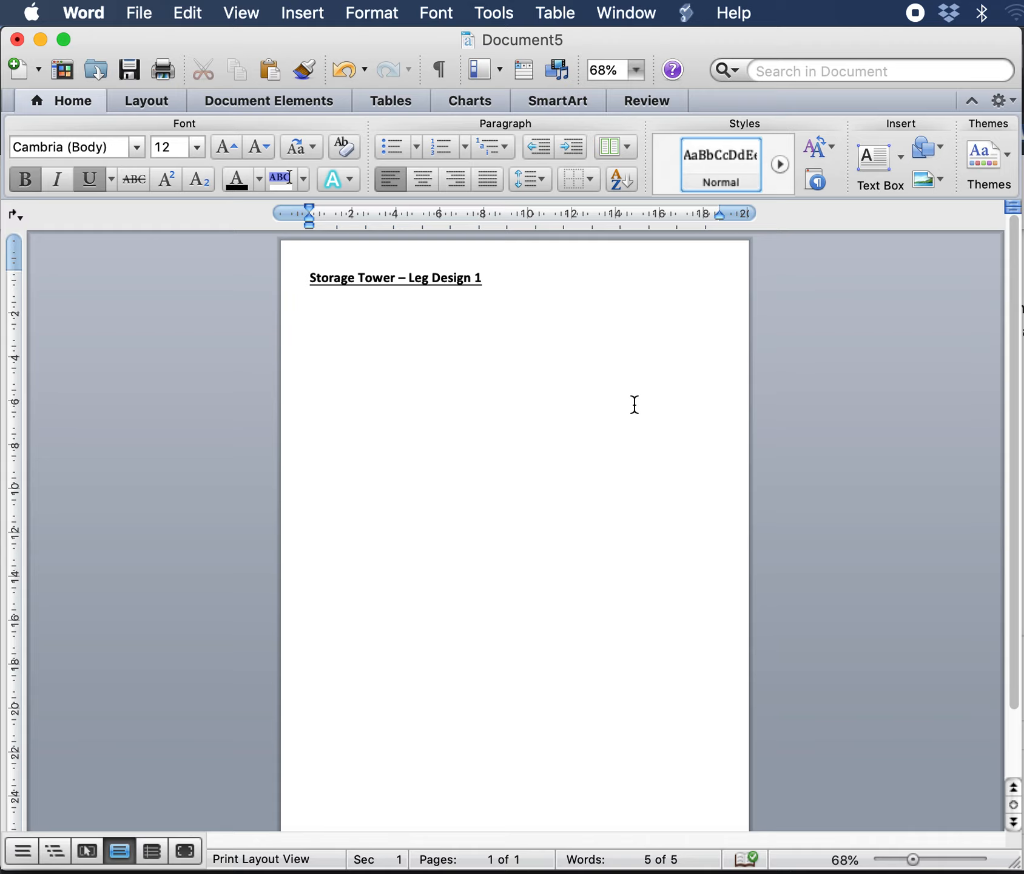
# Step: Insert the picture "Leg design 1.png" from the Desktop below the title
pyautogui.click(303, 14)
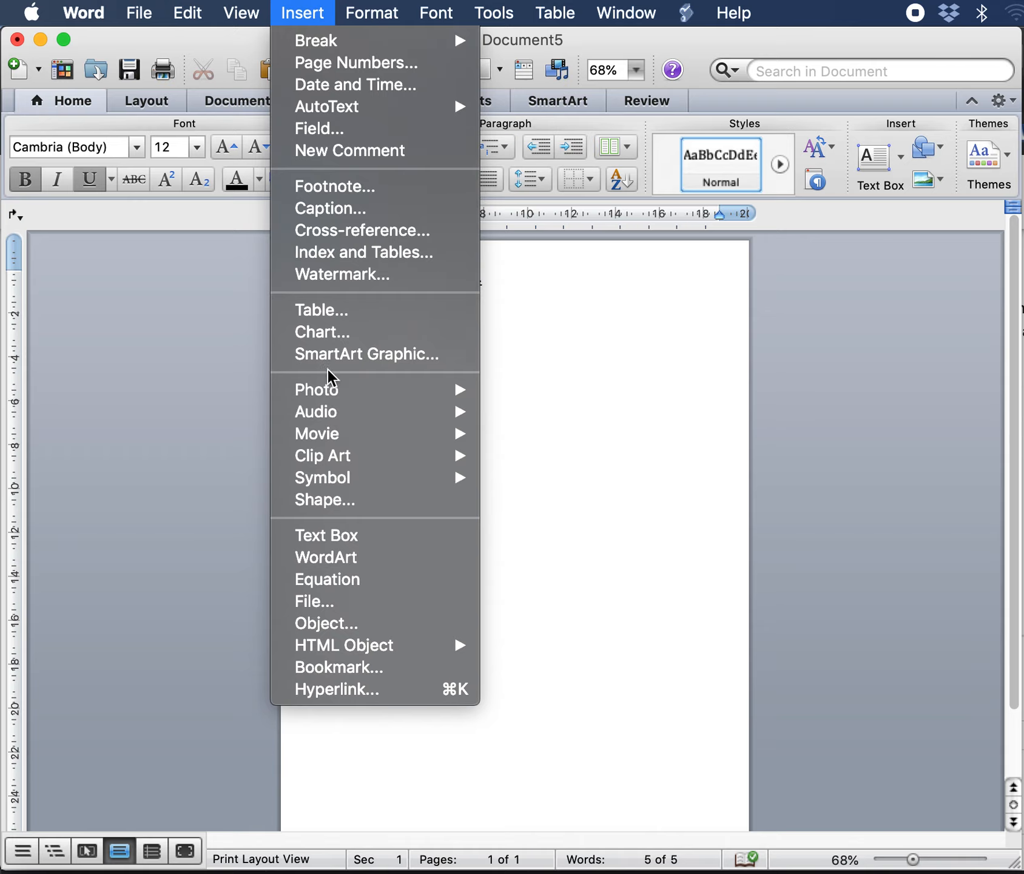
pyautogui.moveTo(332, 391)
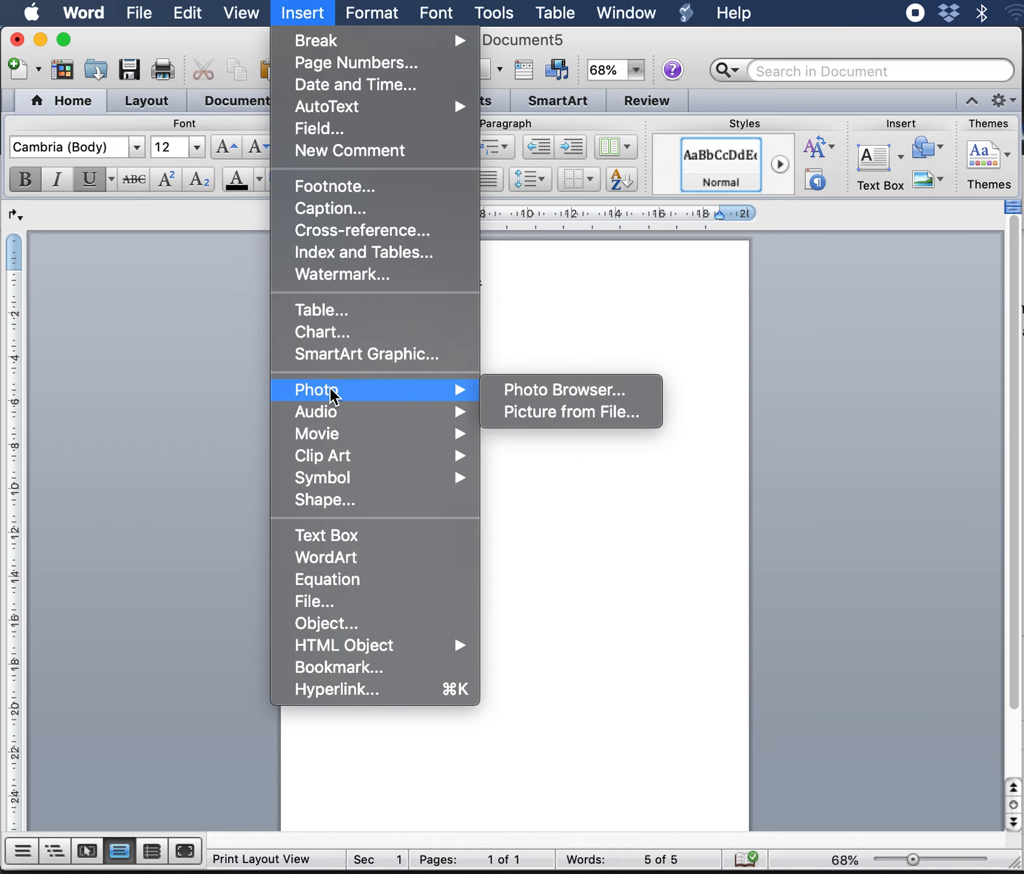
pyautogui.click(563, 413)
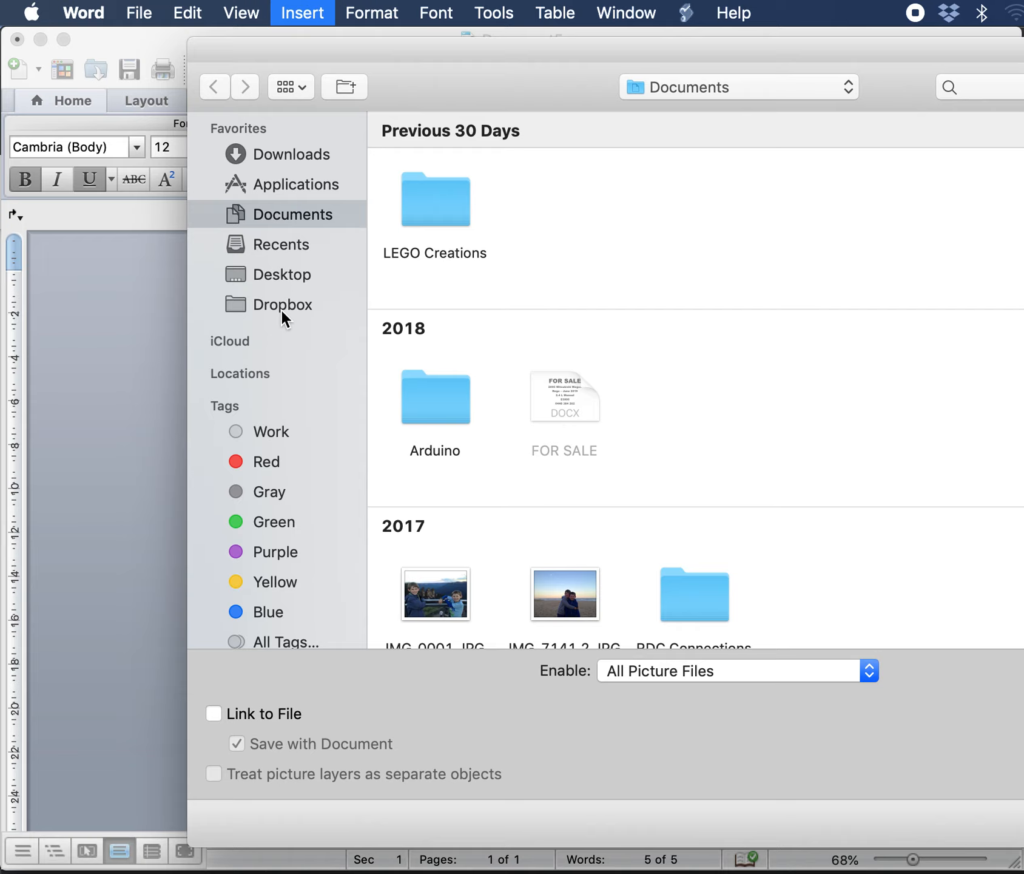
pyautogui.click(274, 276)
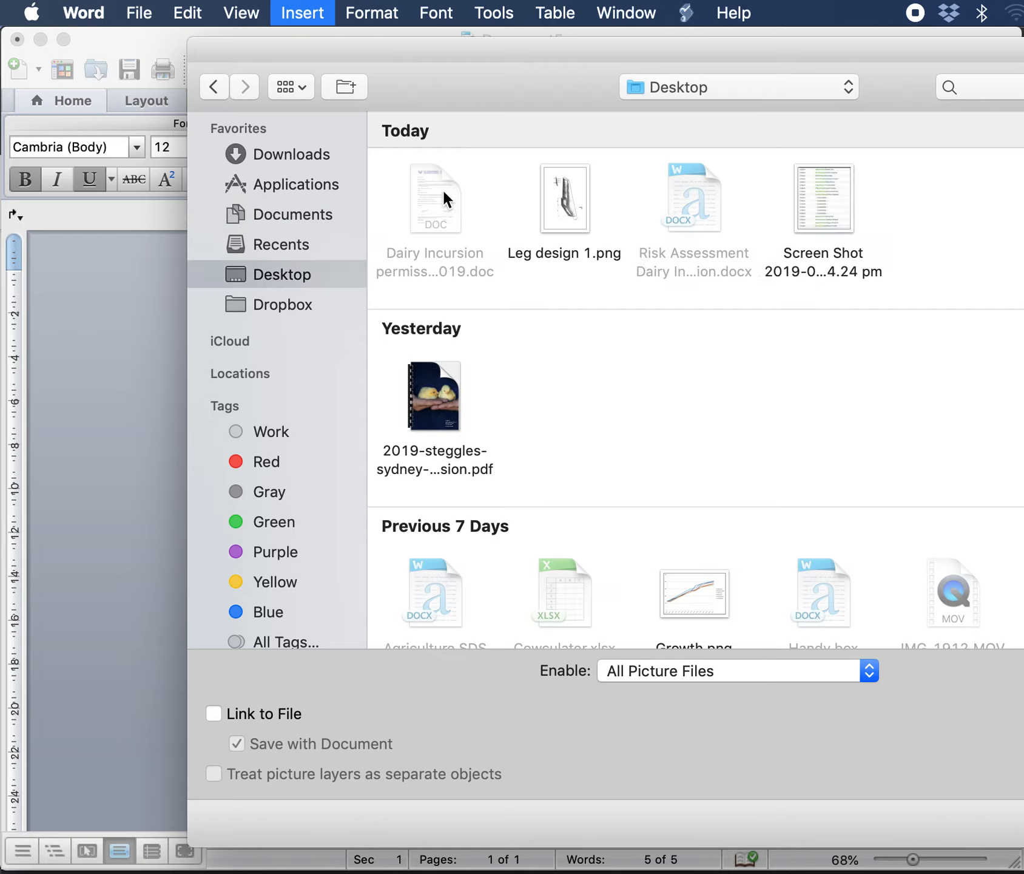
pyautogui.doubleClick(566, 201)
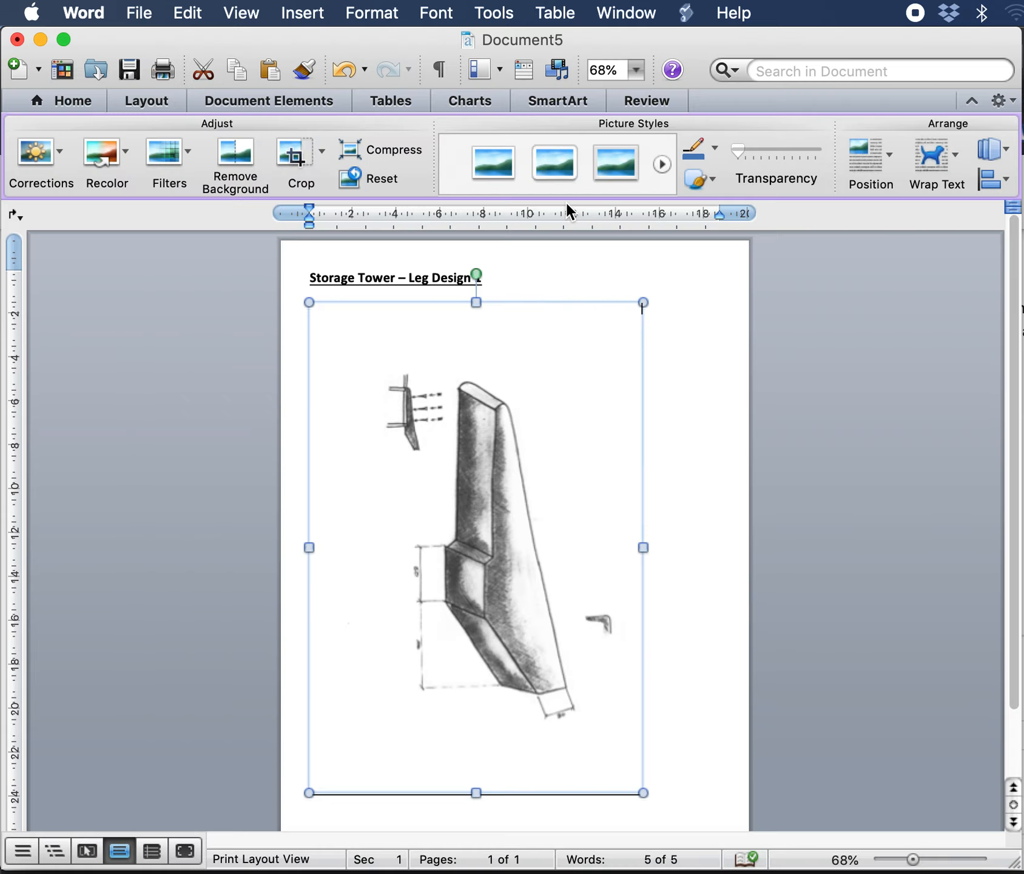
# Step: Set the picture's text wrapping to Behind Text
pyautogui.moveTo(552, 482); pyautogui.dragTo(709, 475)
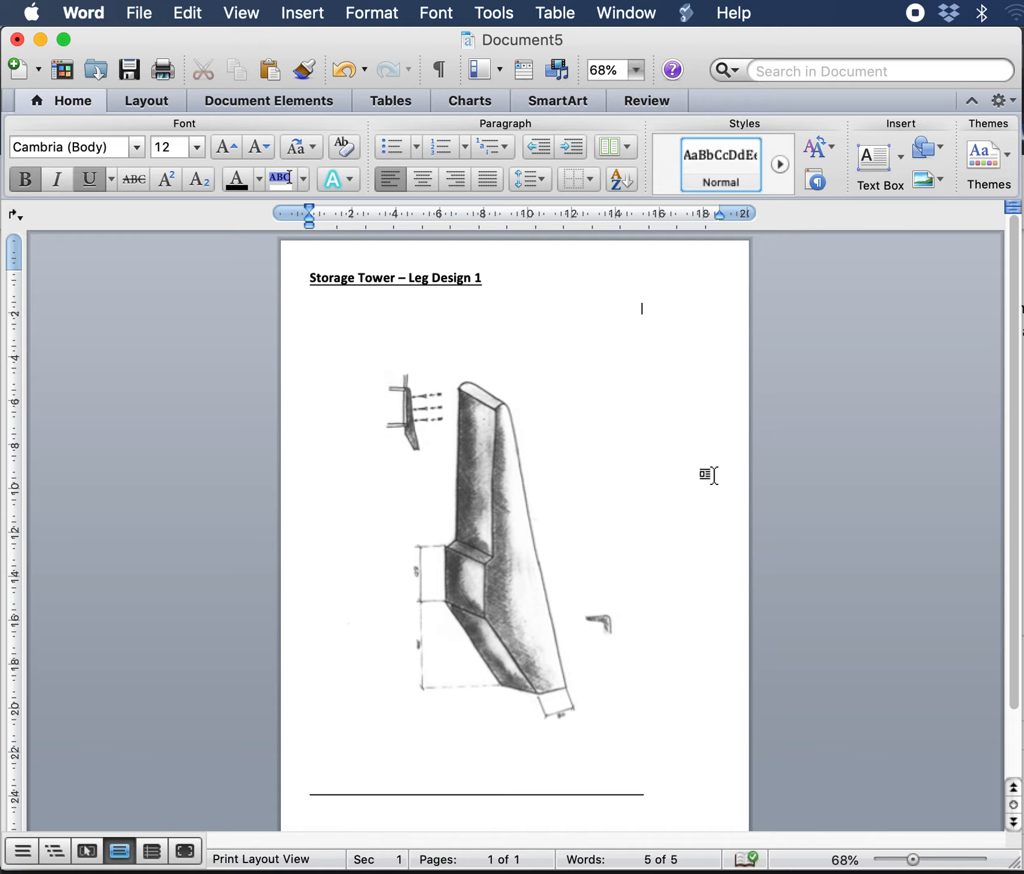
pyautogui.click(503, 458)
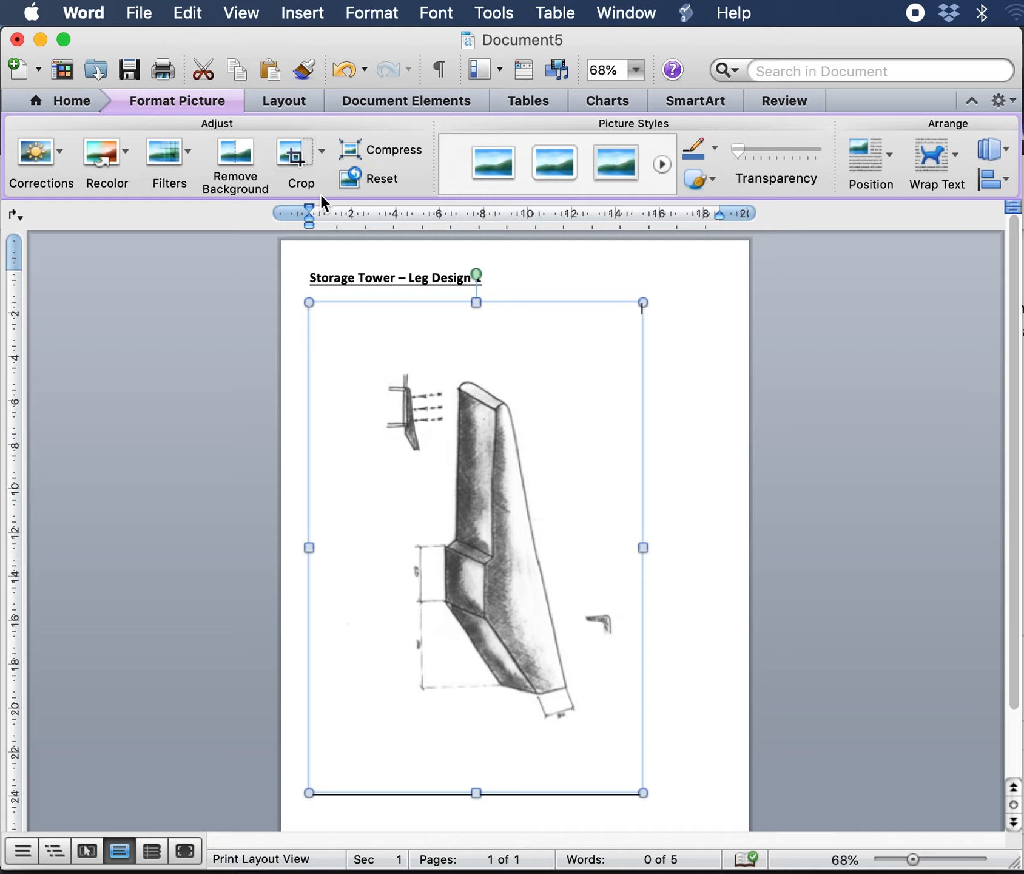
pyautogui.click(952, 159)
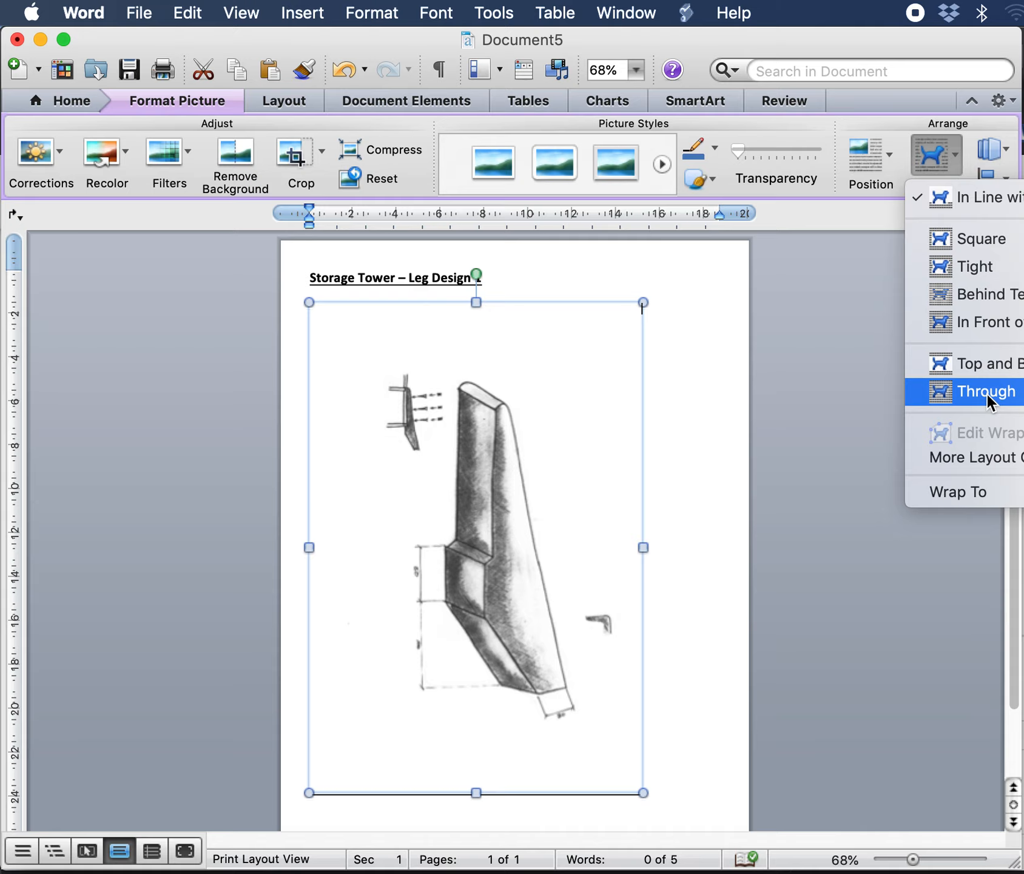
pyautogui.click(967, 300)
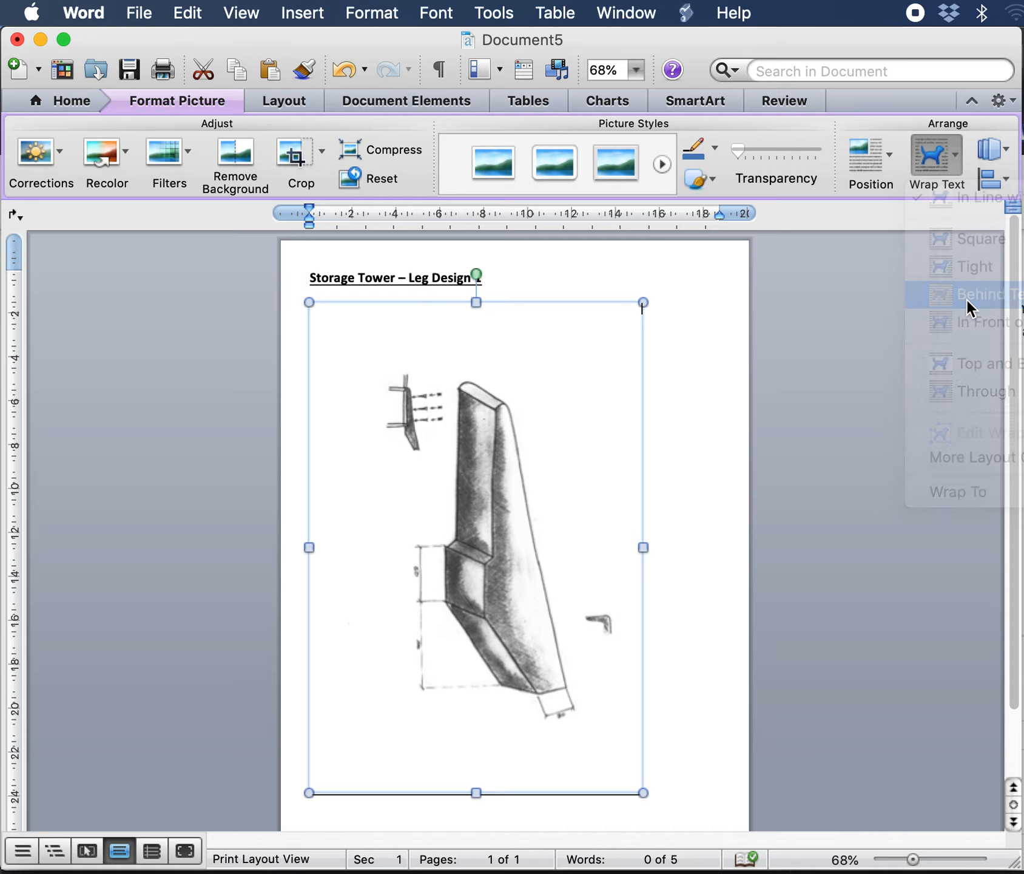
# Step: Shrink the picture slightly from its top corner and shift it down and to the right
pyautogui.moveTo(643, 302); pyautogui.dragTo(614, 345)
pyautogui.moveTo(555, 410); pyautogui.dragTo(601, 406)
pyautogui.click(437, 322)
pyautogui.write('vfd')
pyautogui.press('Return')
pyautogui.write('fdvfdv      ')
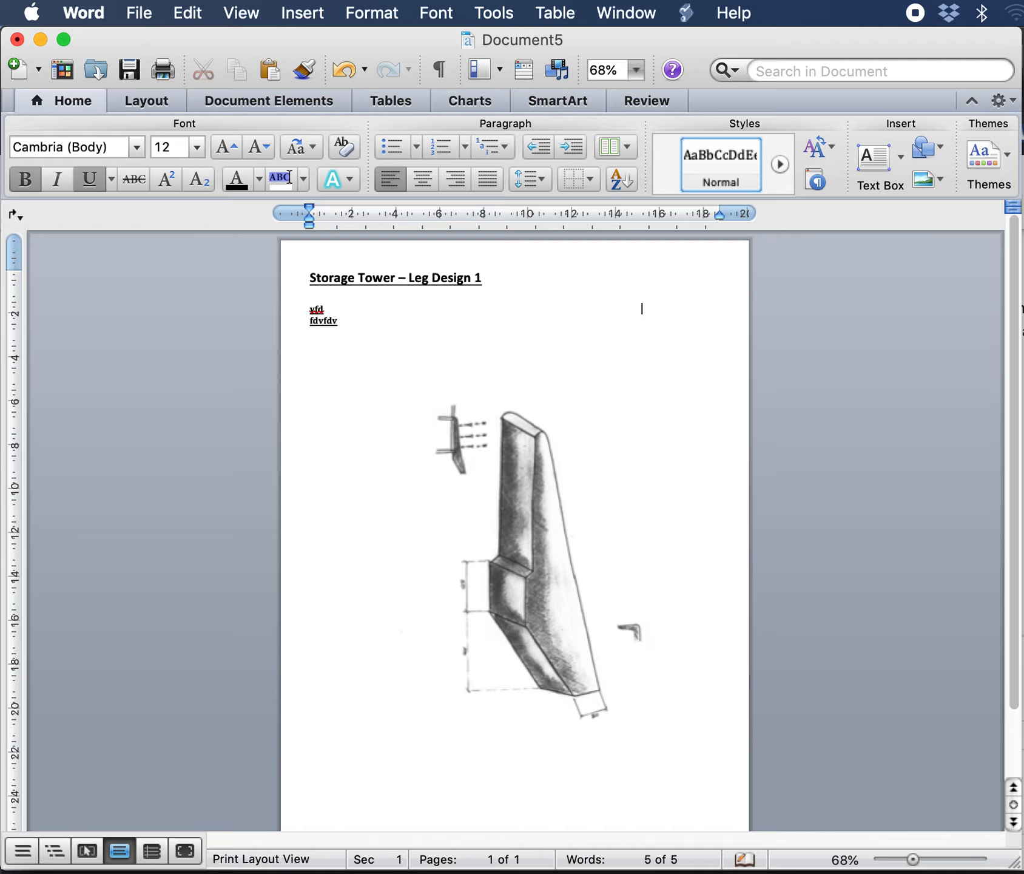
pyautogui.write('ffff')
pyautogui.moveTo(346, 399); pyautogui.dragTo(313, 323)
pyautogui.press('BackSpace')
pyautogui.press('BackSpace')
pyautogui.press('BackSpace')
pyautogui.press('BackSpace')
pyautogui.press('BackSpace')
pyautogui.press('BackSpace')
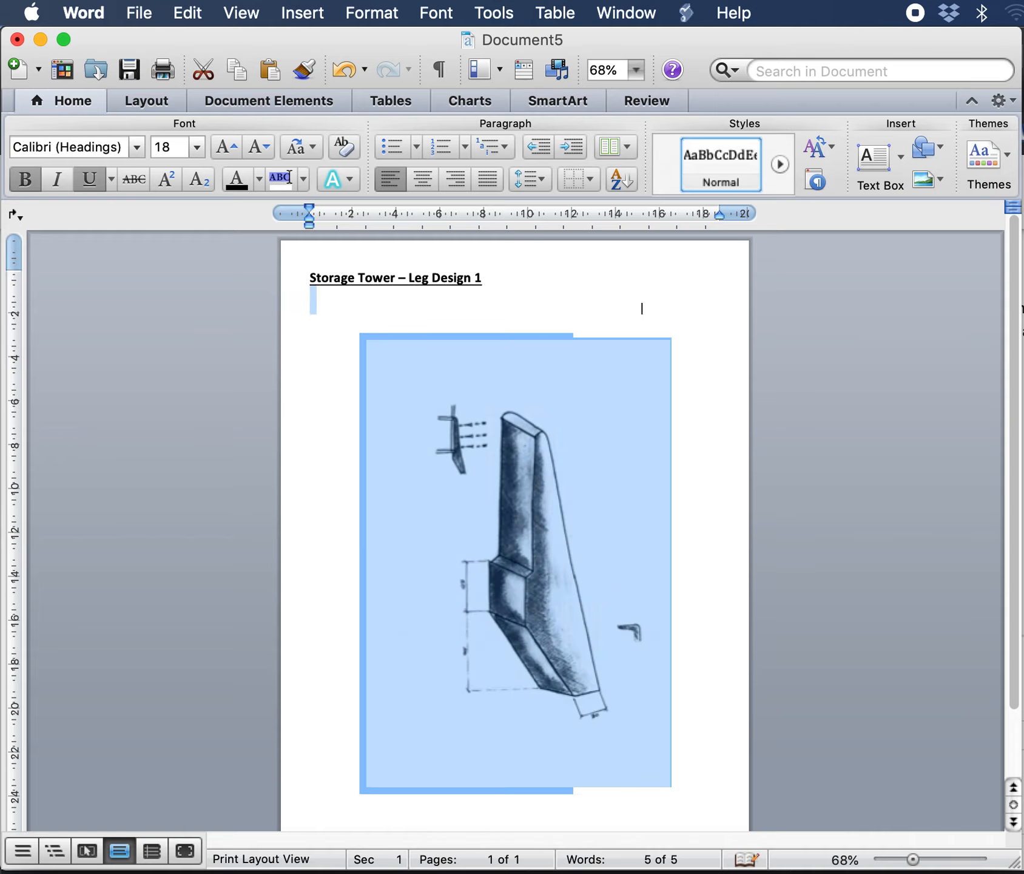
# Step: Move the picture slightly up and to the left on the page
pyautogui.press('Right')
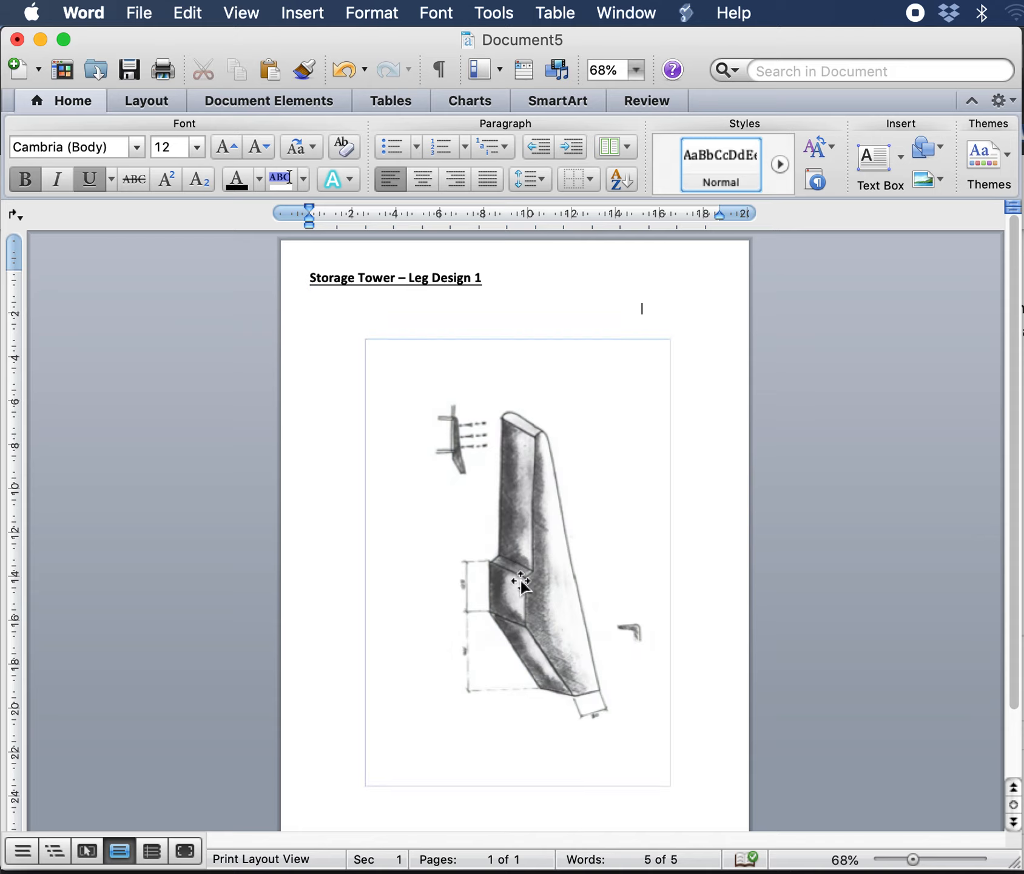
pyautogui.click(535, 549)
pyautogui.moveTo(535, 548); pyautogui.dragTo(516, 534)
pyautogui.click(679, 455)
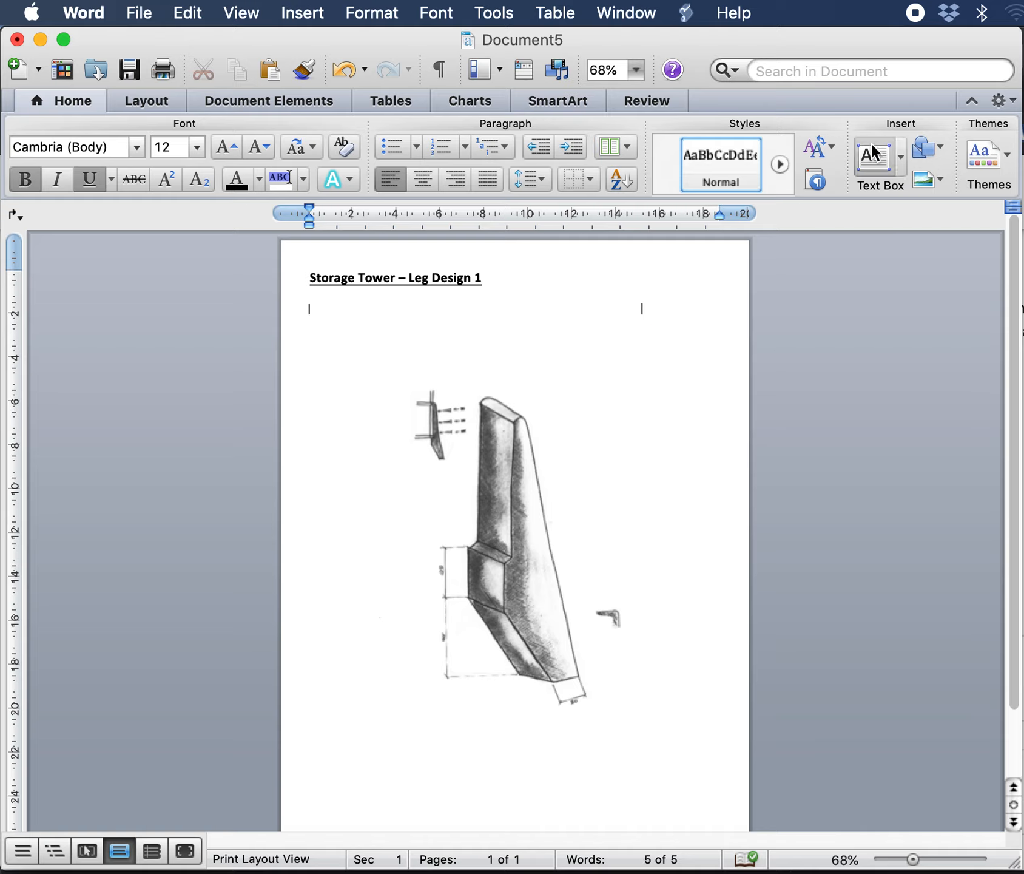
# Step: Draw a text box beside the top of the leg drawing and type placeholder text "dmdm"
pyautogui.click(880, 161)
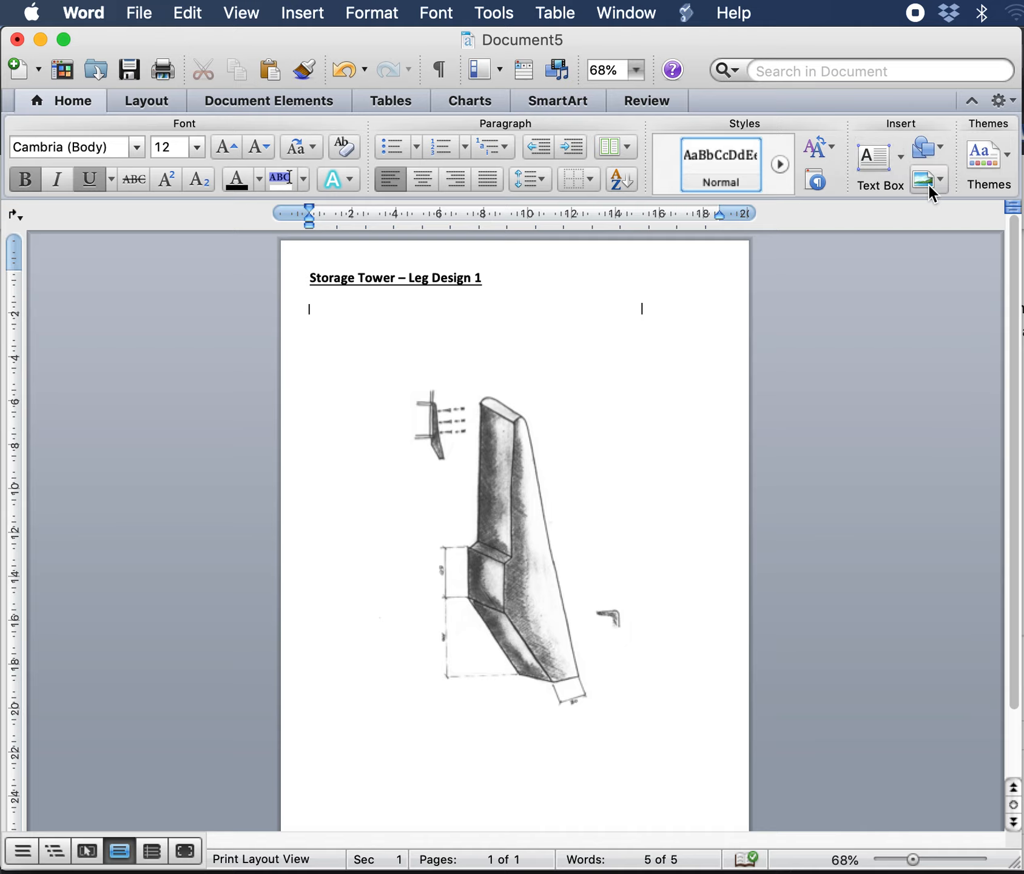
pyautogui.click(946, 182)
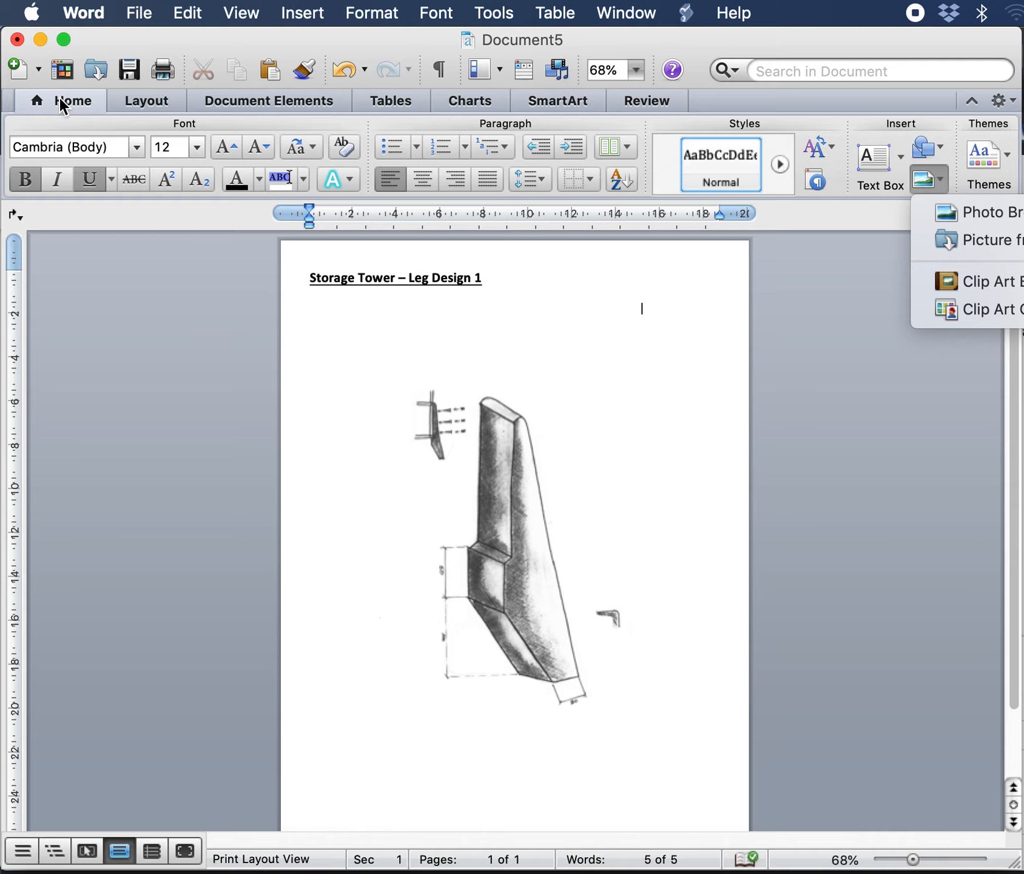
pyautogui.click(302, 14)
pyautogui.click(302, 14)
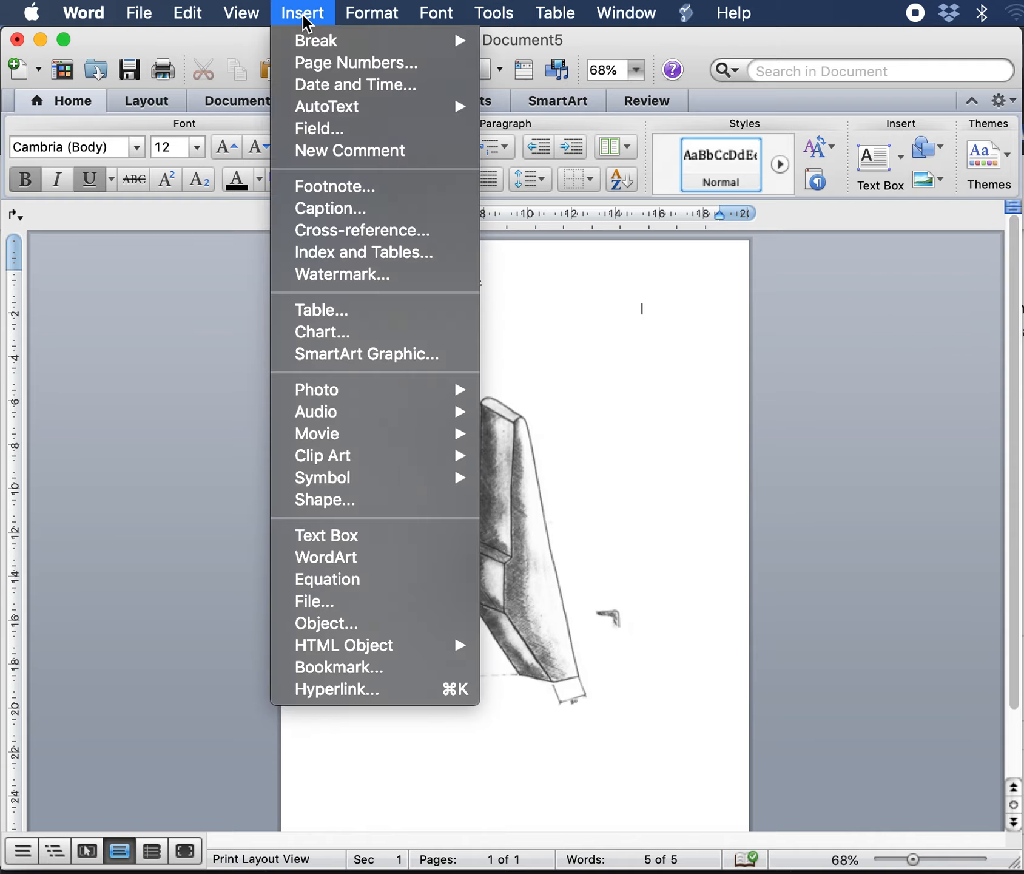
pyautogui.click(377, 544)
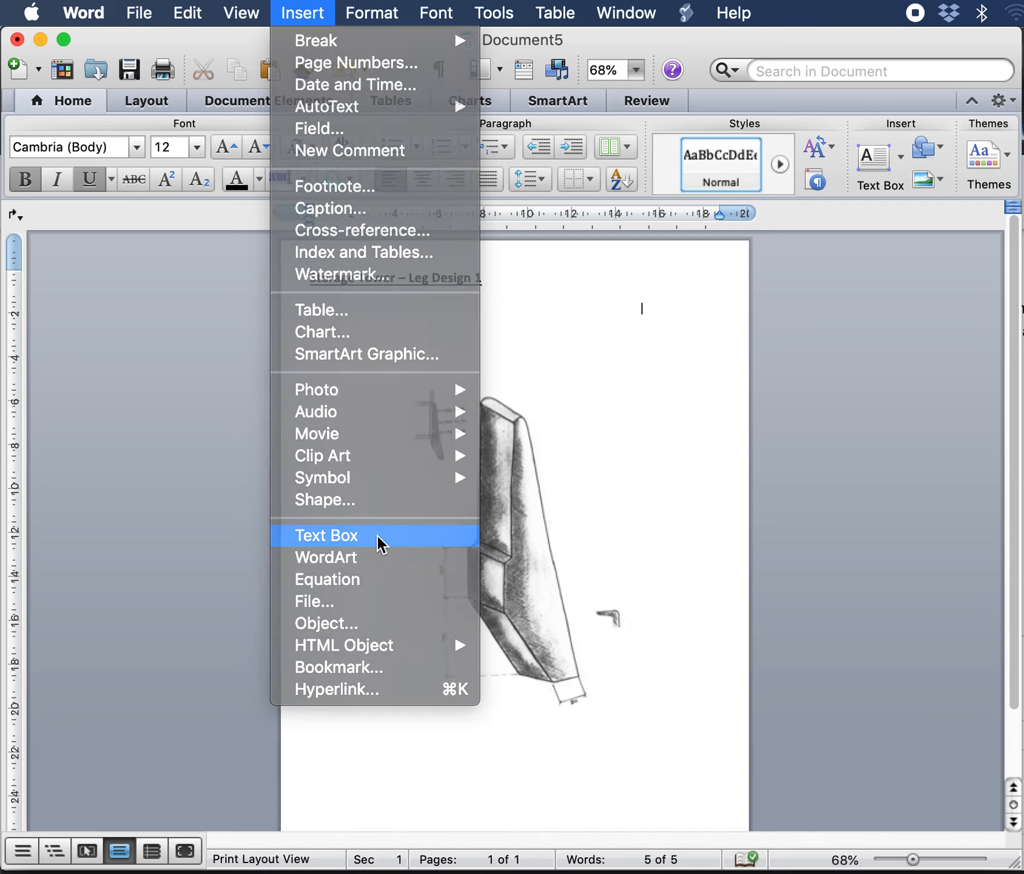
pyautogui.moveTo(556, 303); pyautogui.dragTo(684, 397)
pyautogui.write('dmdm')
# Step: Set the text box's text font to Calibri
pyautogui.moveTo(592, 327); pyautogui.dragTo(557, 314)
pyautogui.click(134, 150)
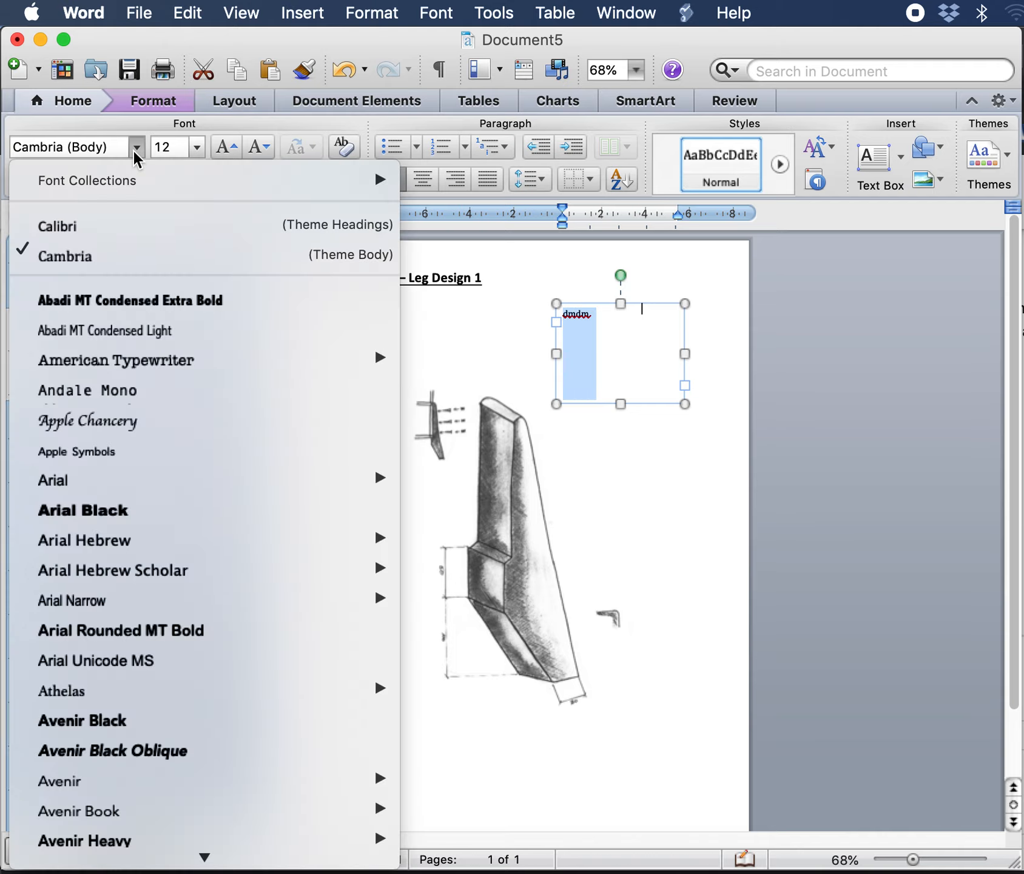
pyautogui.click(115, 223)
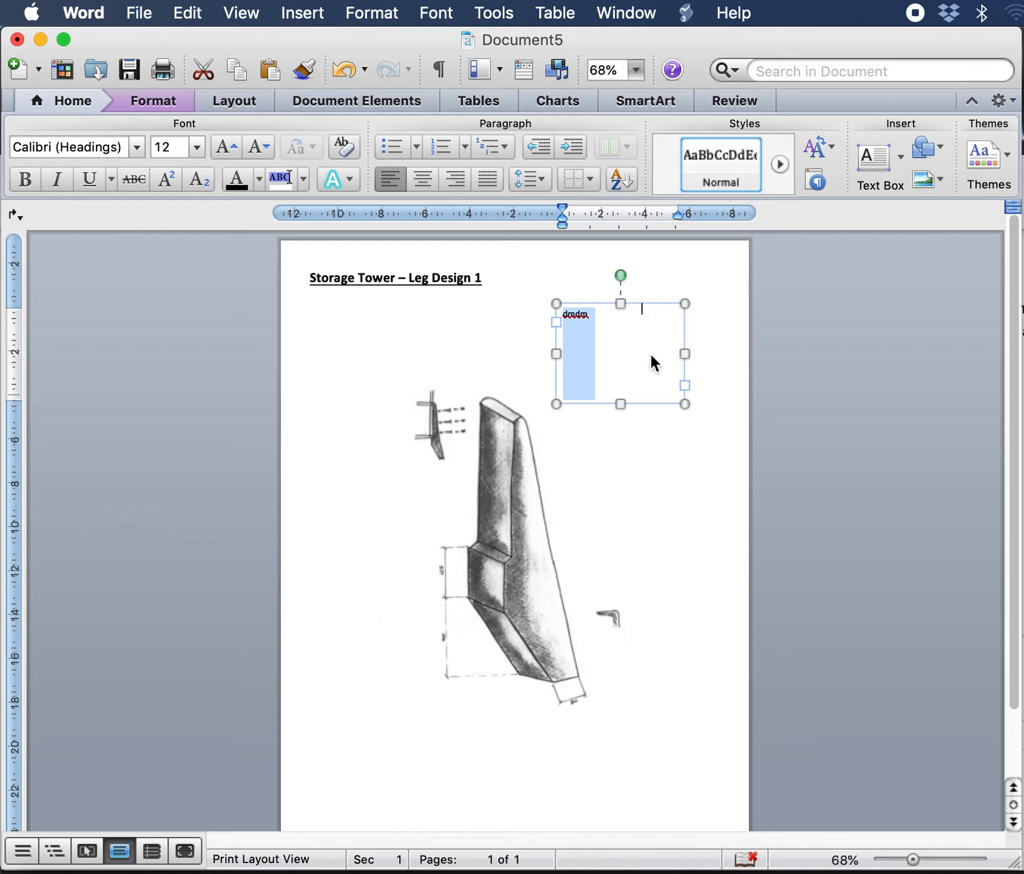
pyautogui.click(615, 322)
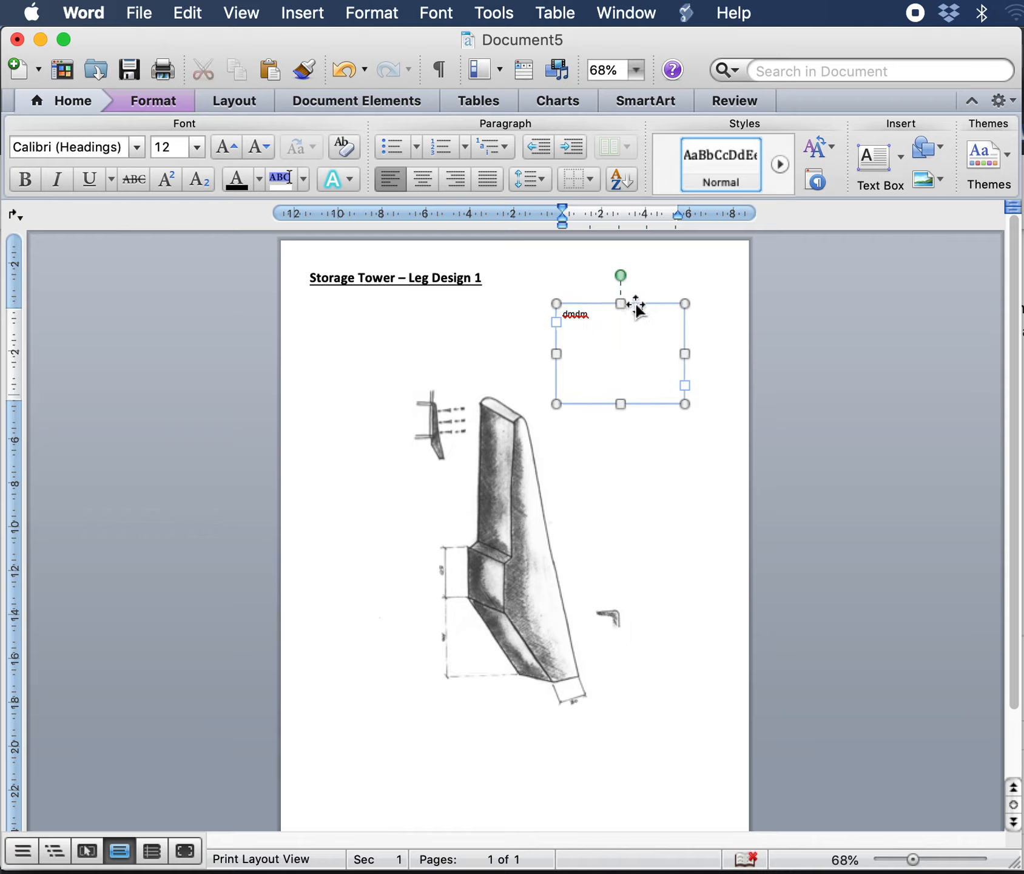
pyautogui.click(673, 537)
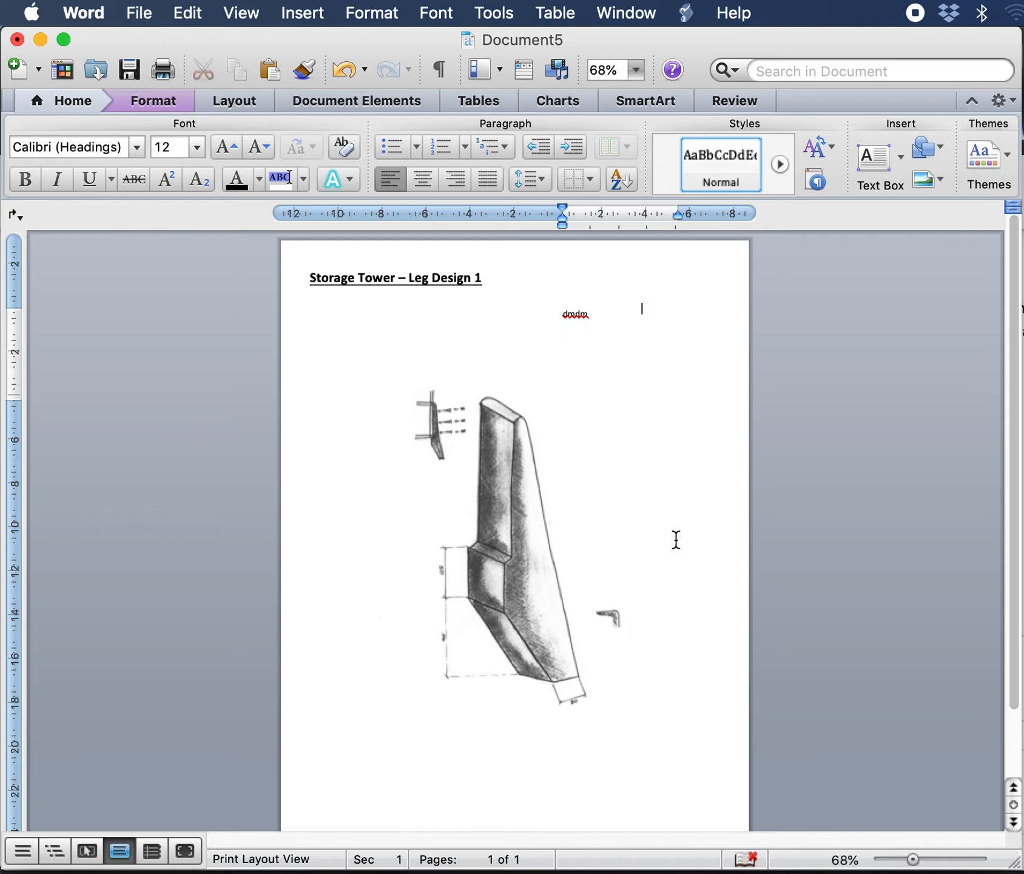
# Step: Paste the clipboard text below the title, then undo the paste
pyautogui.write('Storage Tower – Leg Design 1')
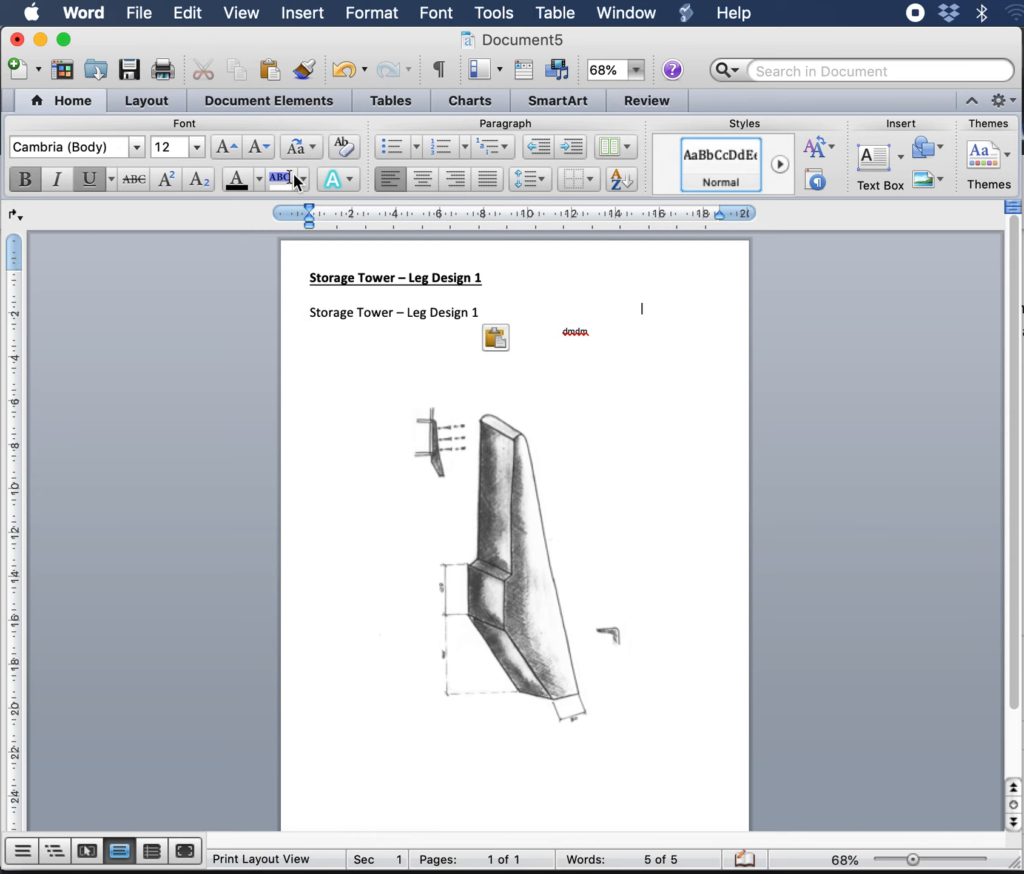
pyautogui.click(346, 68)
# Step: Copy the text box, paste a duplicate, and move the copy below the original beside the leg drawing
pyautogui.click(592, 335)
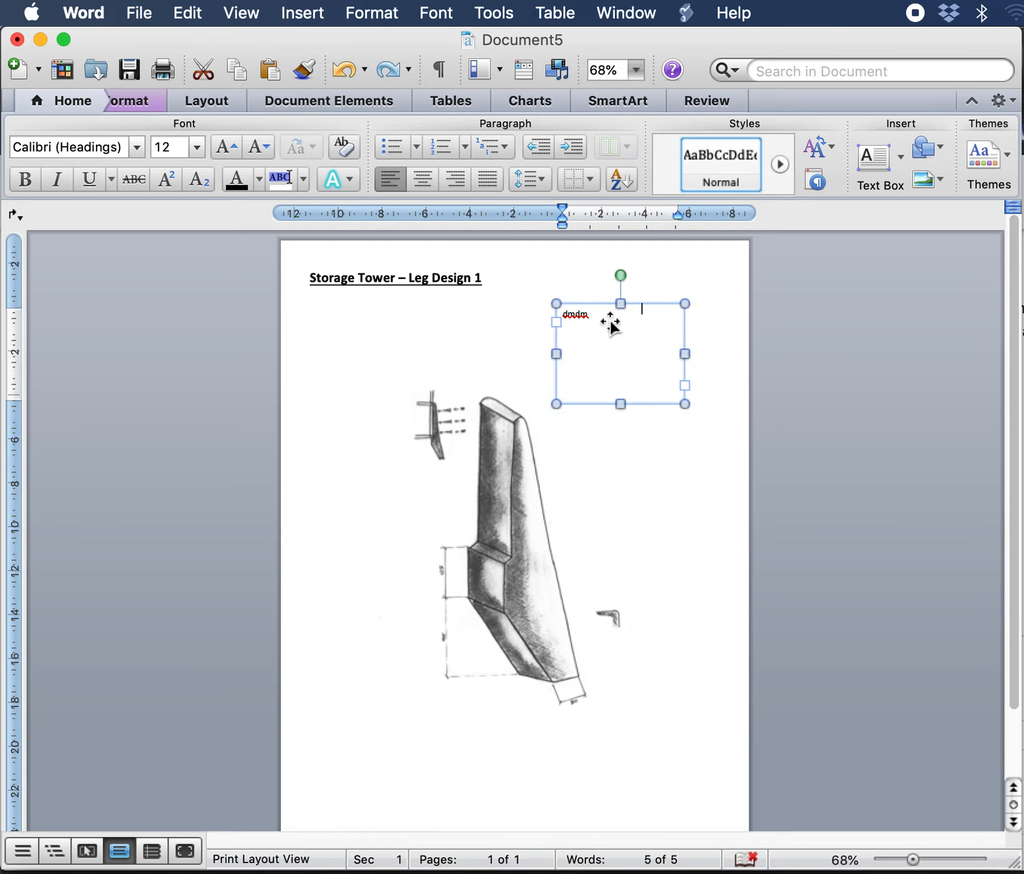
pyautogui.rightClick(638, 309)
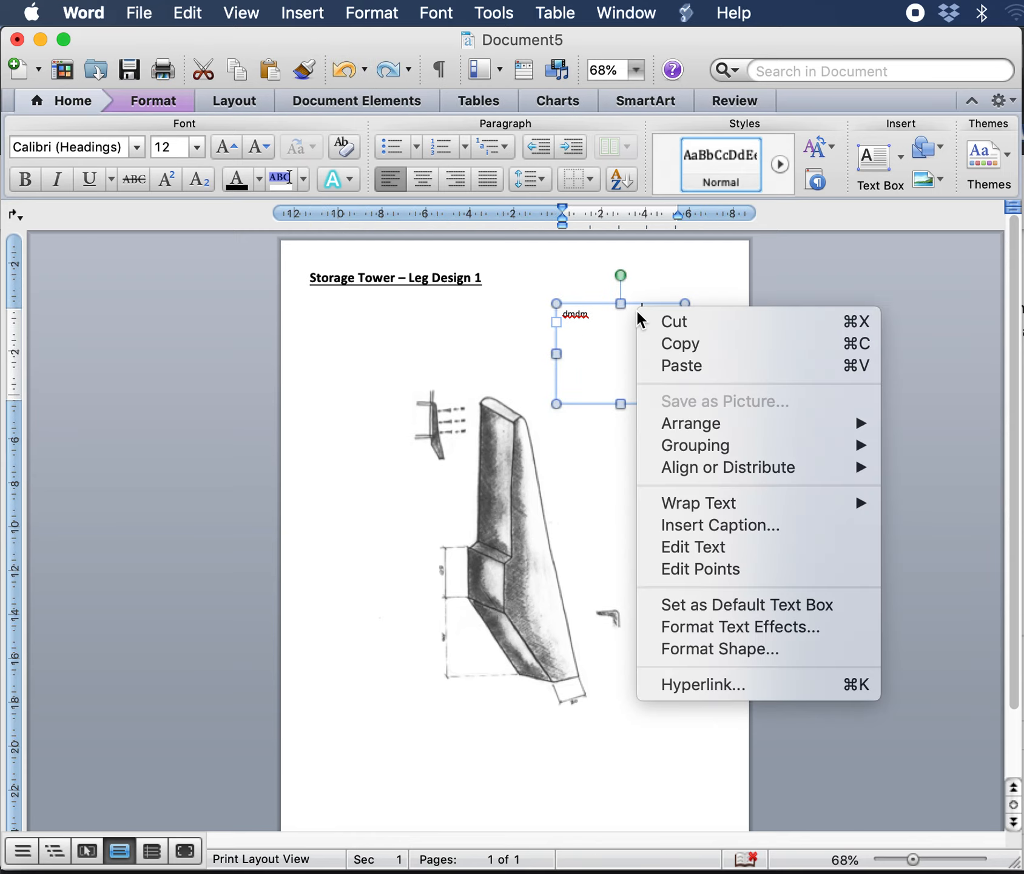
pyautogui.click(682, 346)
pyautogui.click(686, 494)
pyautogui.press('super+v')
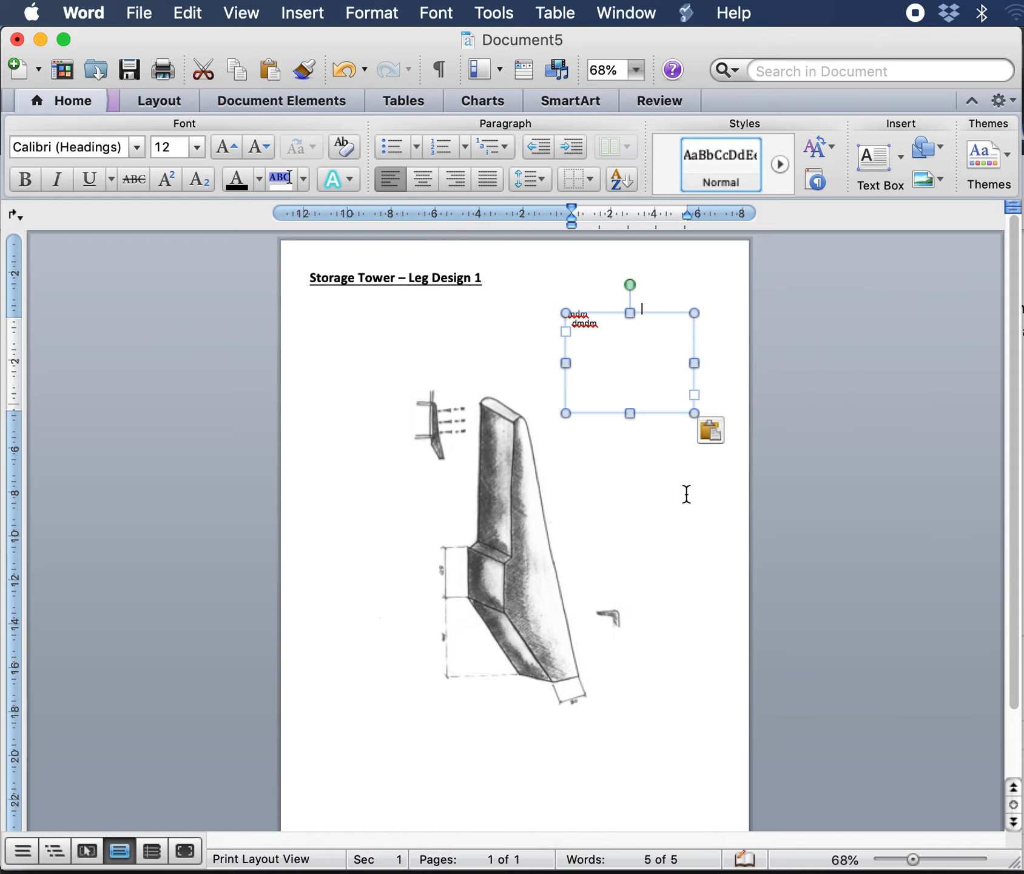
pyautogui.moveTo(618, 344); pyautogui.dragTo(627, 431)
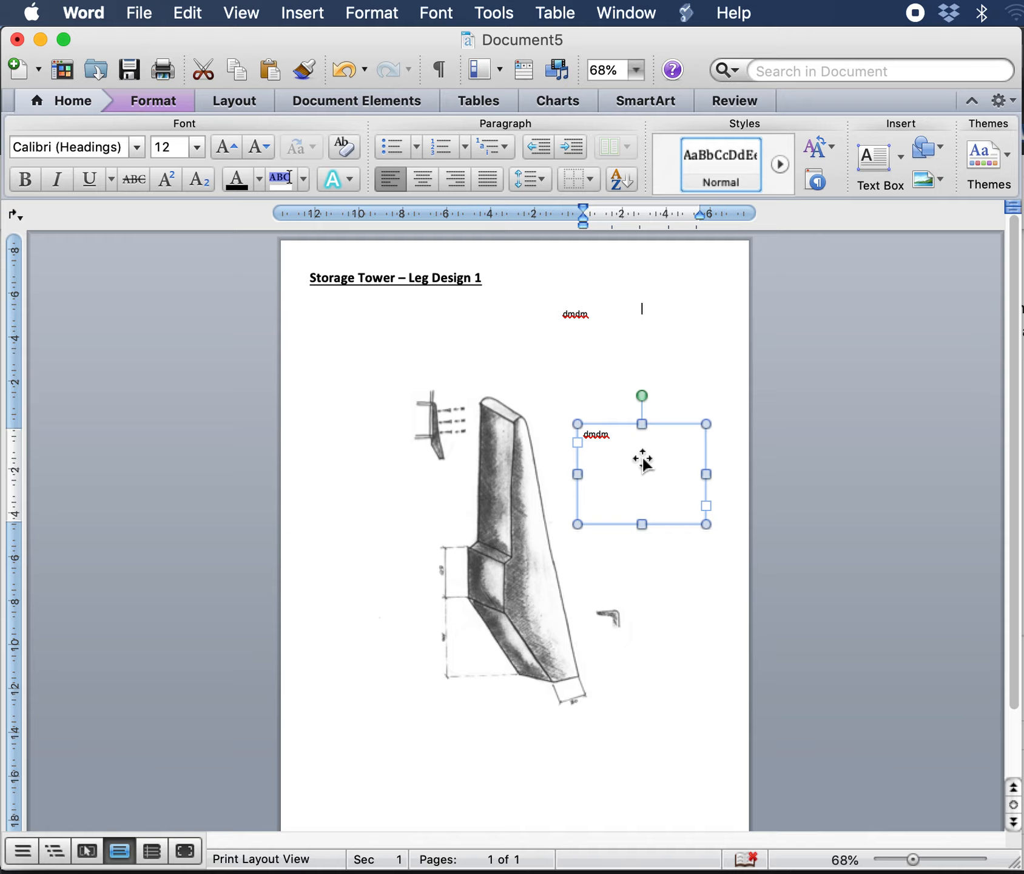
# Step: Replace the original text box's text with "20mm radius – disc sander"
pyautogui.moveTo(651, 431); pyautogui.dragTo(605, 325)
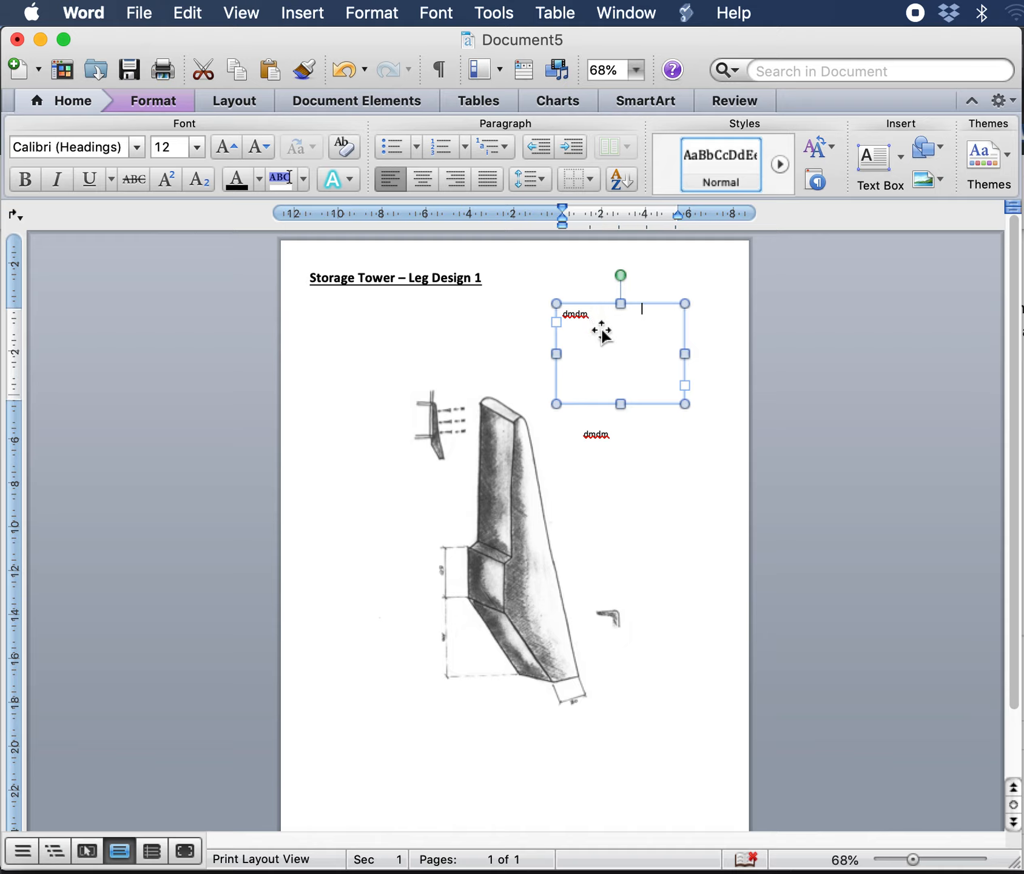
pyautogui.moveTo(594, 316); pyautogui.dragTo(562, 315)
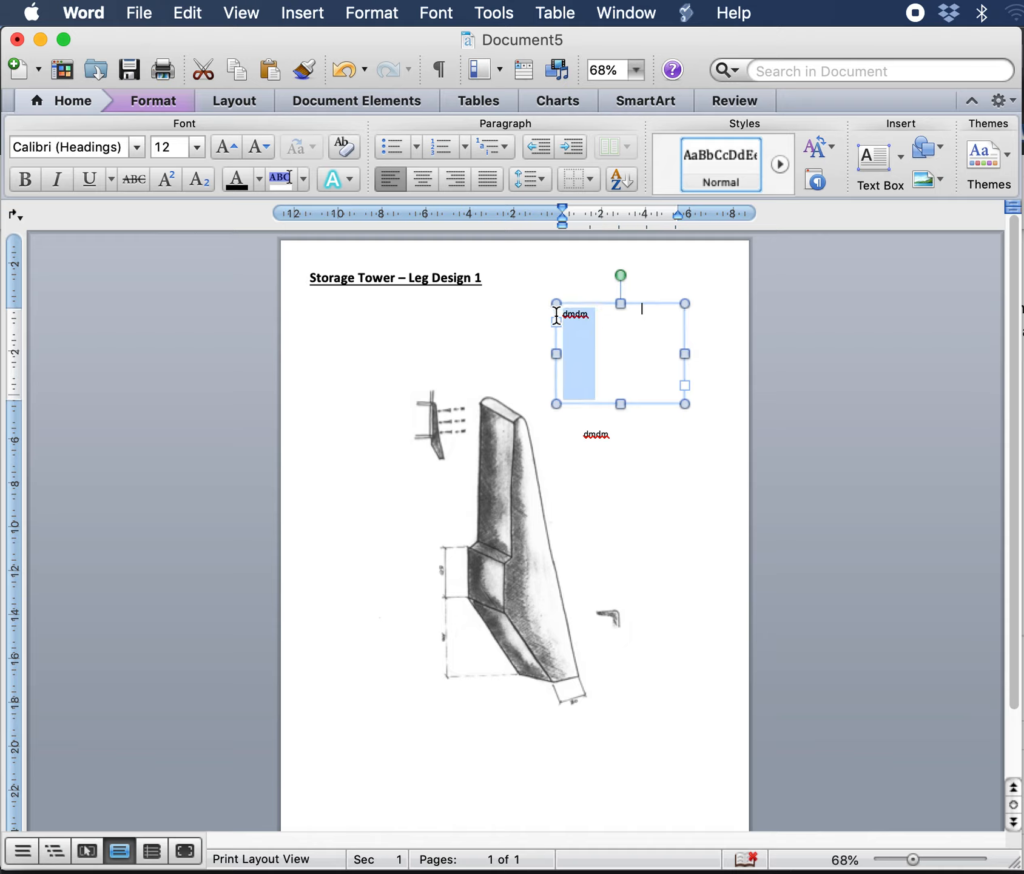
pyautogui.write('20mm radius')
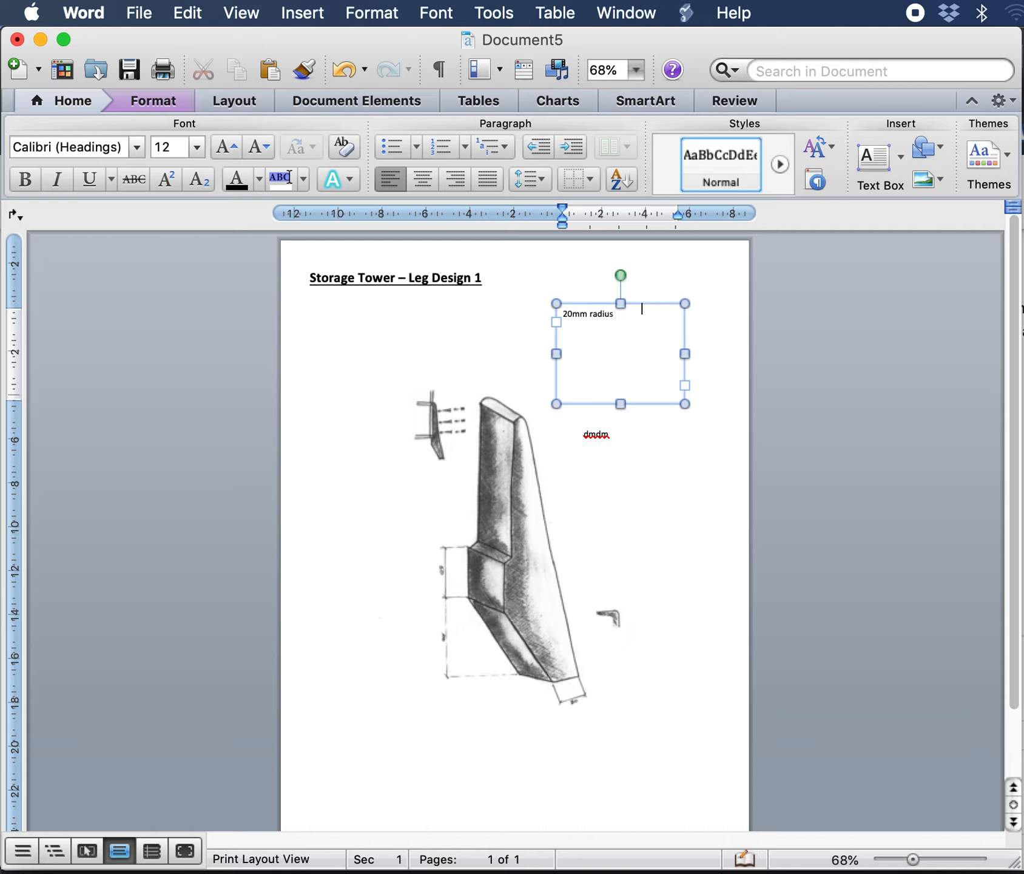
pyautogui.write('disc sander')
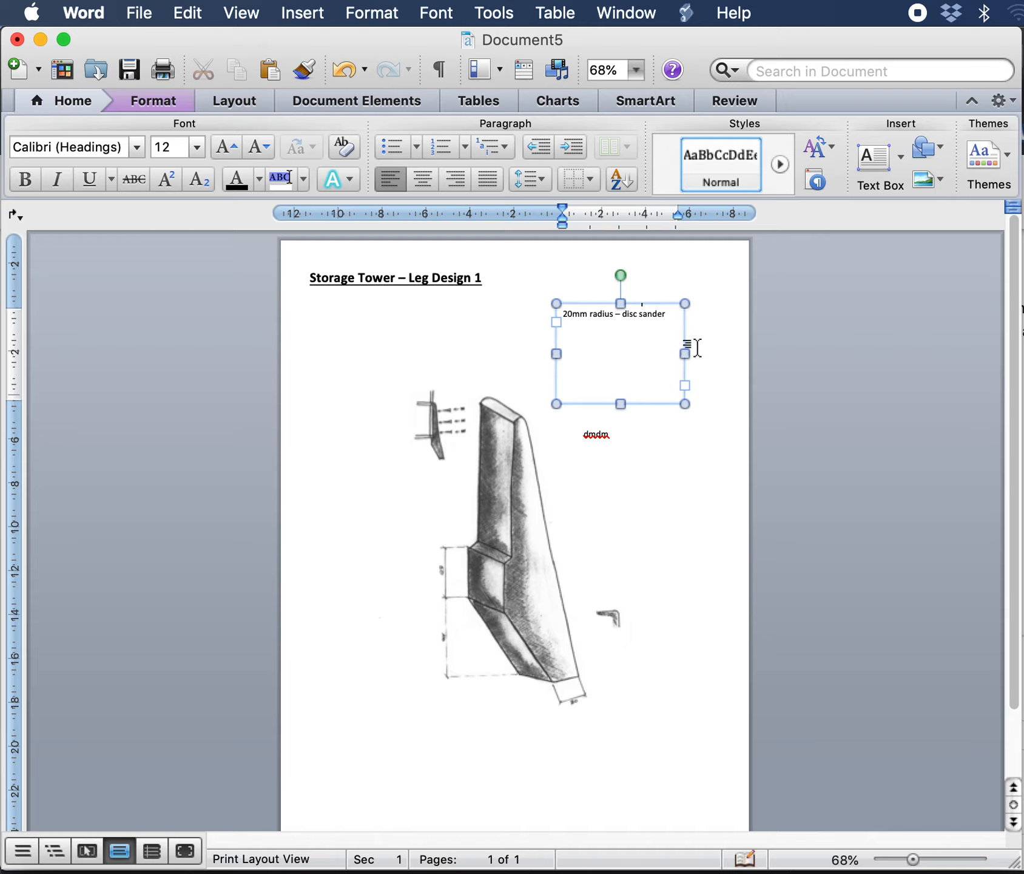
# Step: Resize the "20mm radius – disc sander" text box narrower and shorter so the label wraps onto two lines
pyautogui.moveTo(685, 353); pyautogui.dragTo(622, 353)
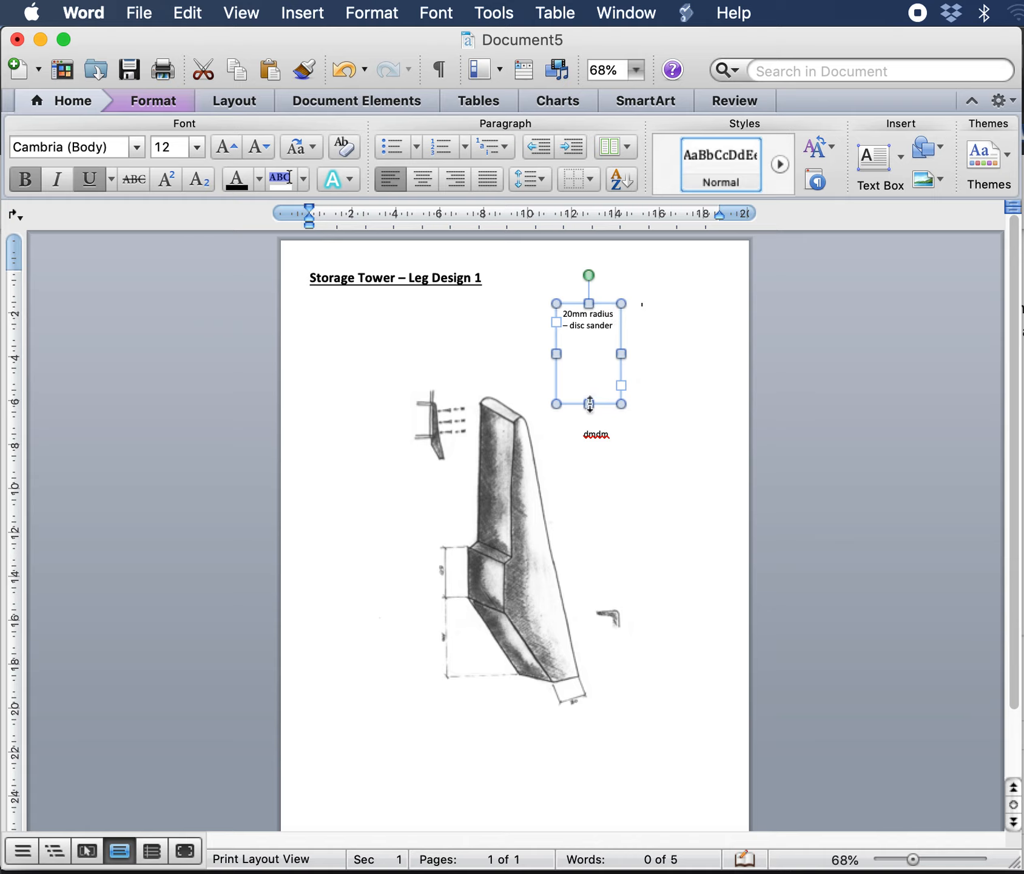
pyautogui.moveTo(588, 404); pyautogui.dragTo(607, 358)
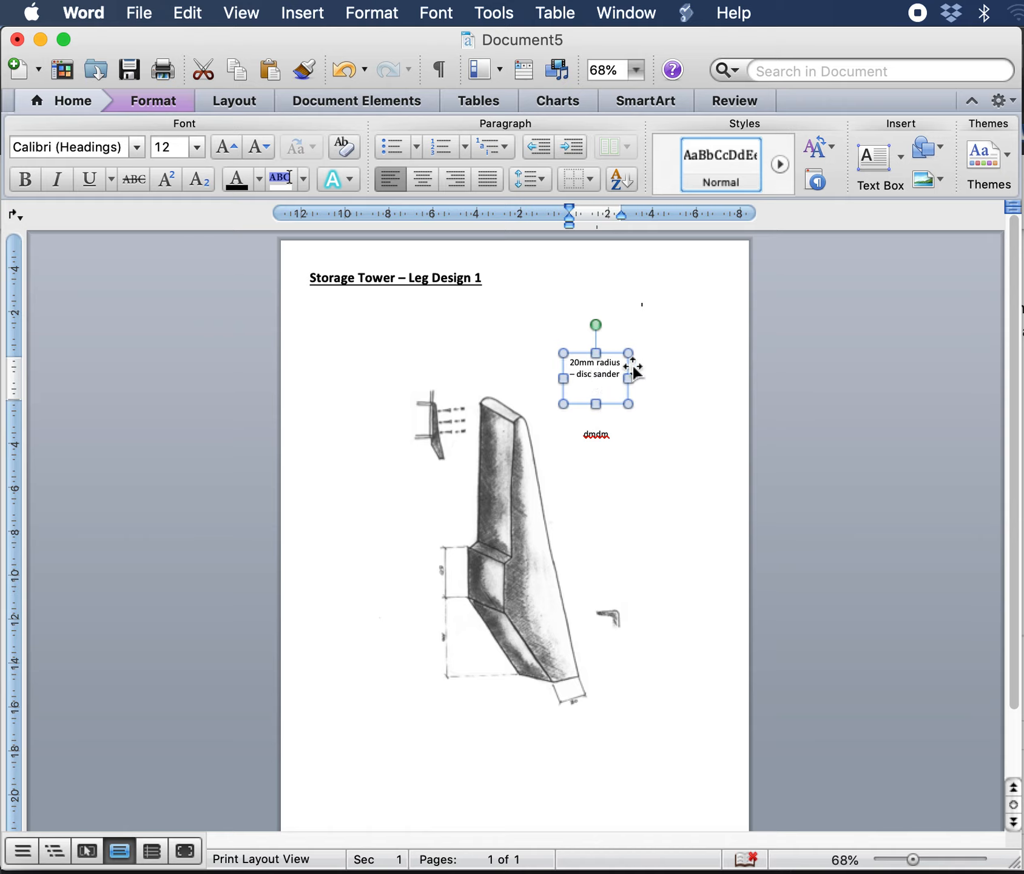
# Step: Set the "20mm radius – disc sander" text box's wrapping to In Front of Text and nudge it slightly left
pyautogui.click(156, 107)
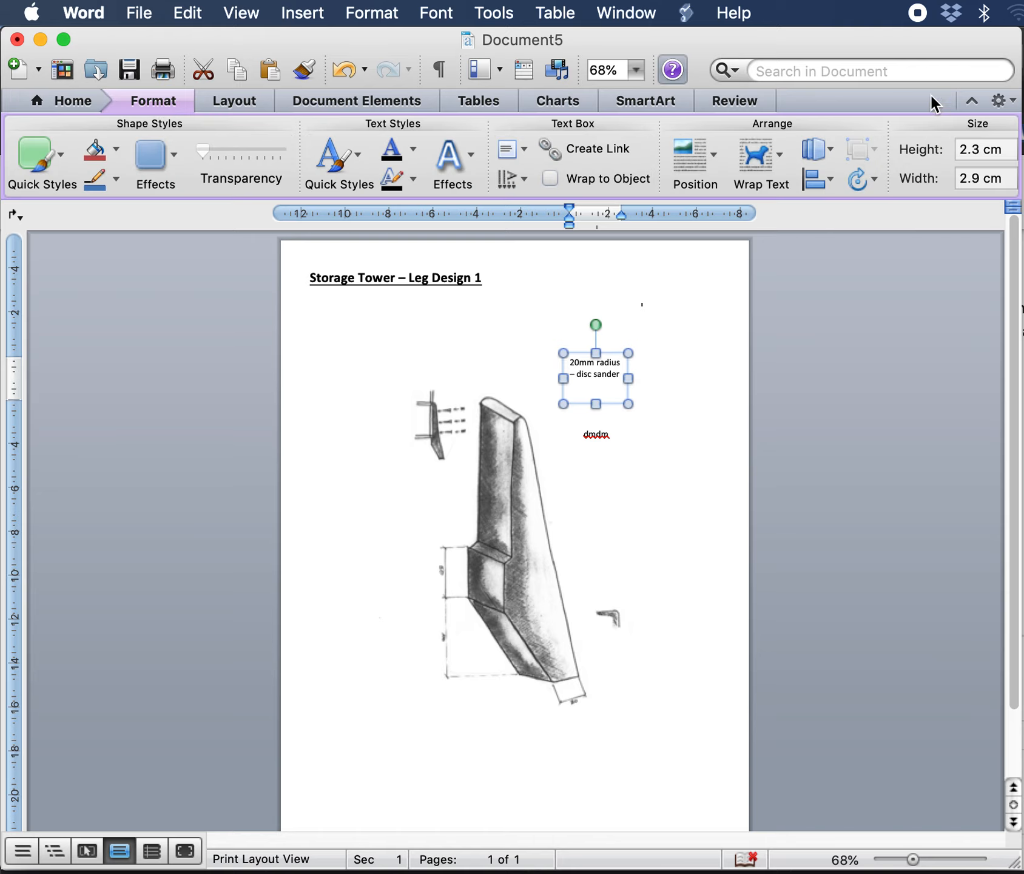
pyautogui.click(777, 161)
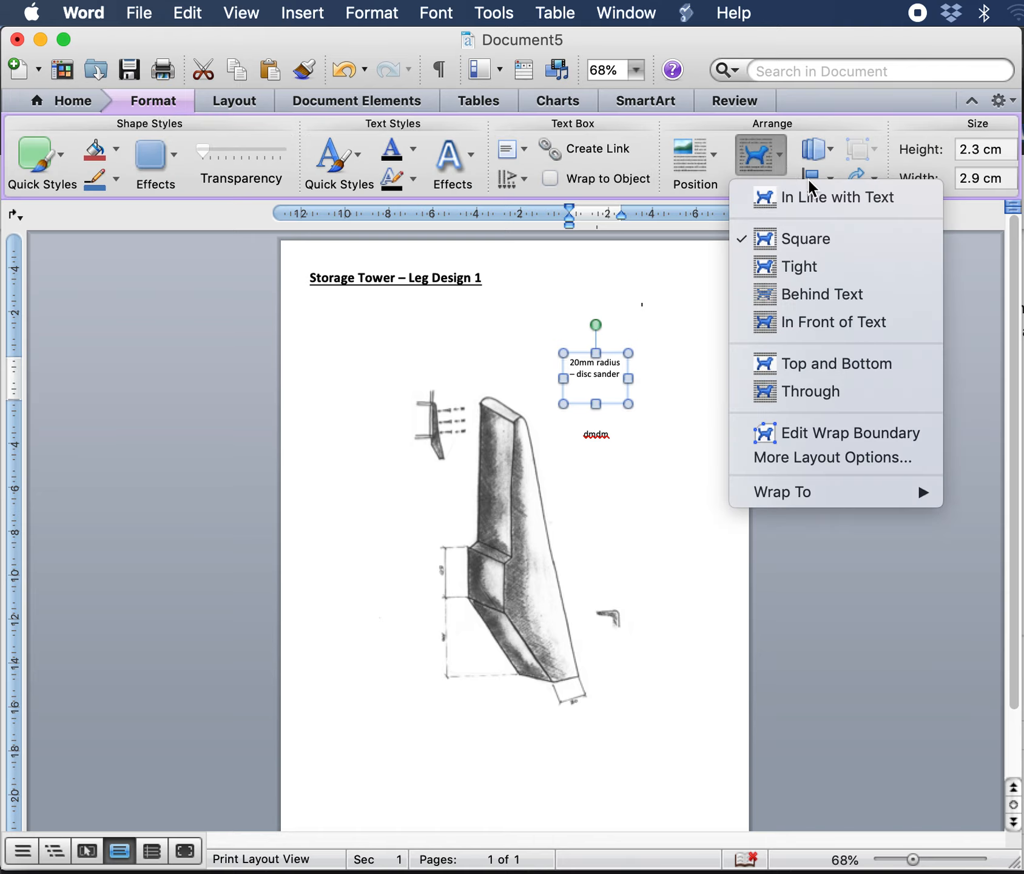
pyautogui.click(813, 322)
pyautogui.moveTo(613, 357)
pyautogui.mouseDown()
pyautogui.moveTo(546, 451)
pyautogui.moveTo(599, 426)
pyautogui.moveTo(584, 370)
pyautogui.moveTo(591, 354)
pyautogui.mouseUp()
pyautogui.click(669, 382)
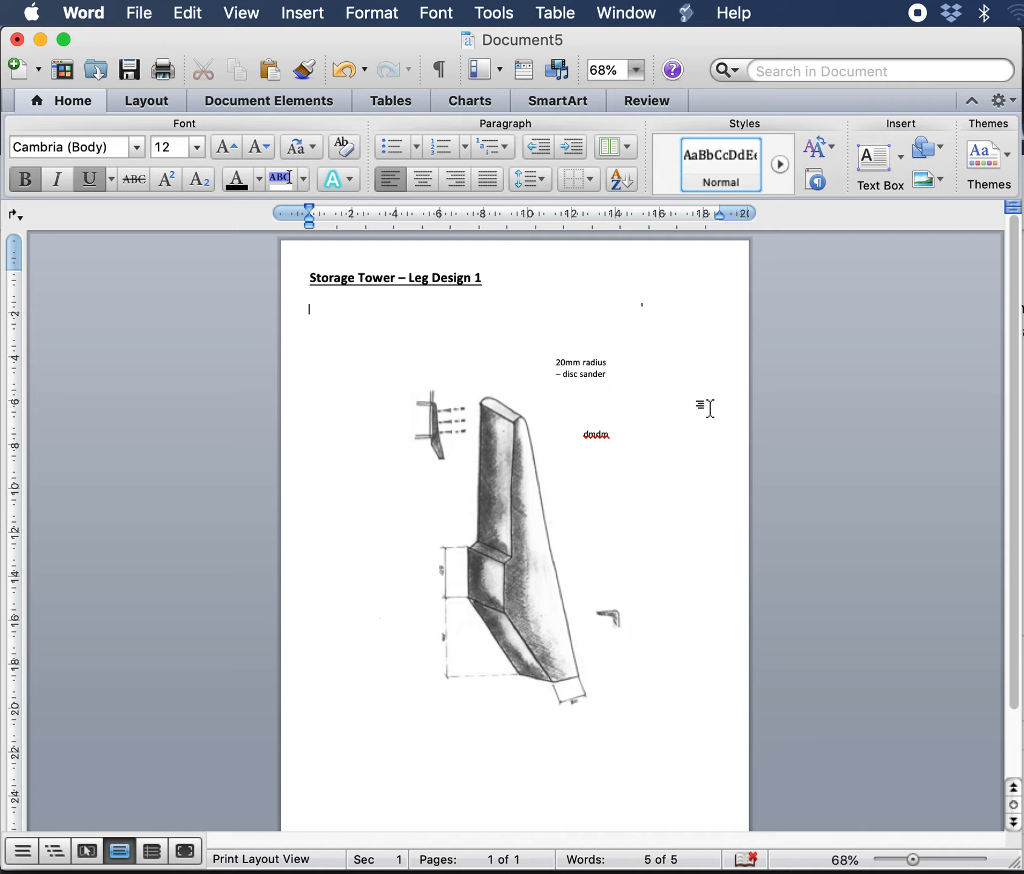
# Step: Insert an arrow shape pointing from the "20mm radius – disc sander" label down to the top corner of the leg drawing
pyautogui.click(941, 146)
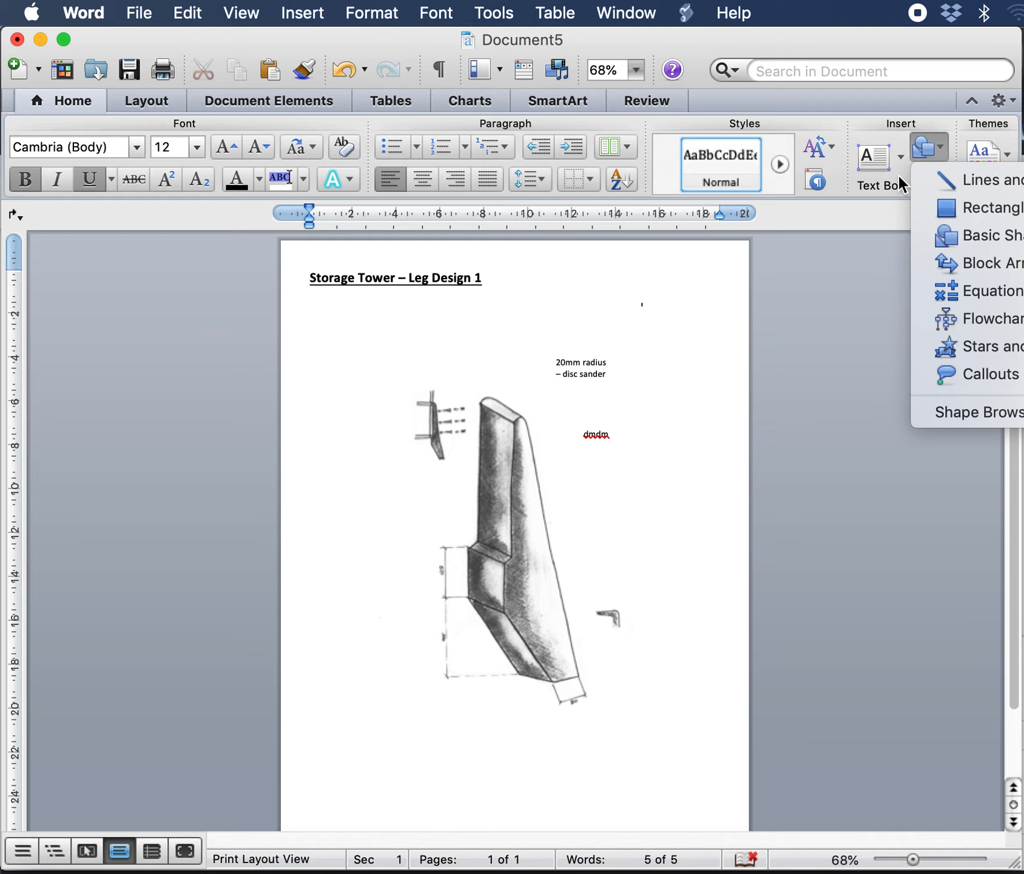
pyautogui.click(848, 338)
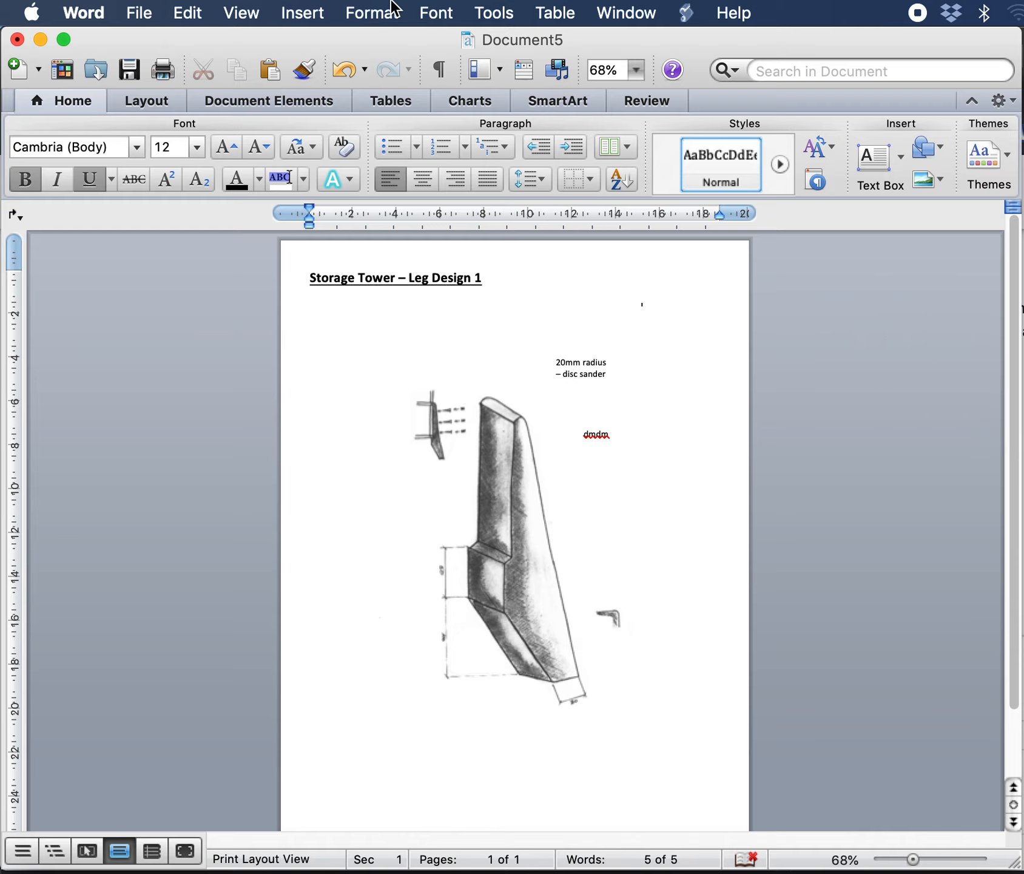
pyautogui.click(315, 17)
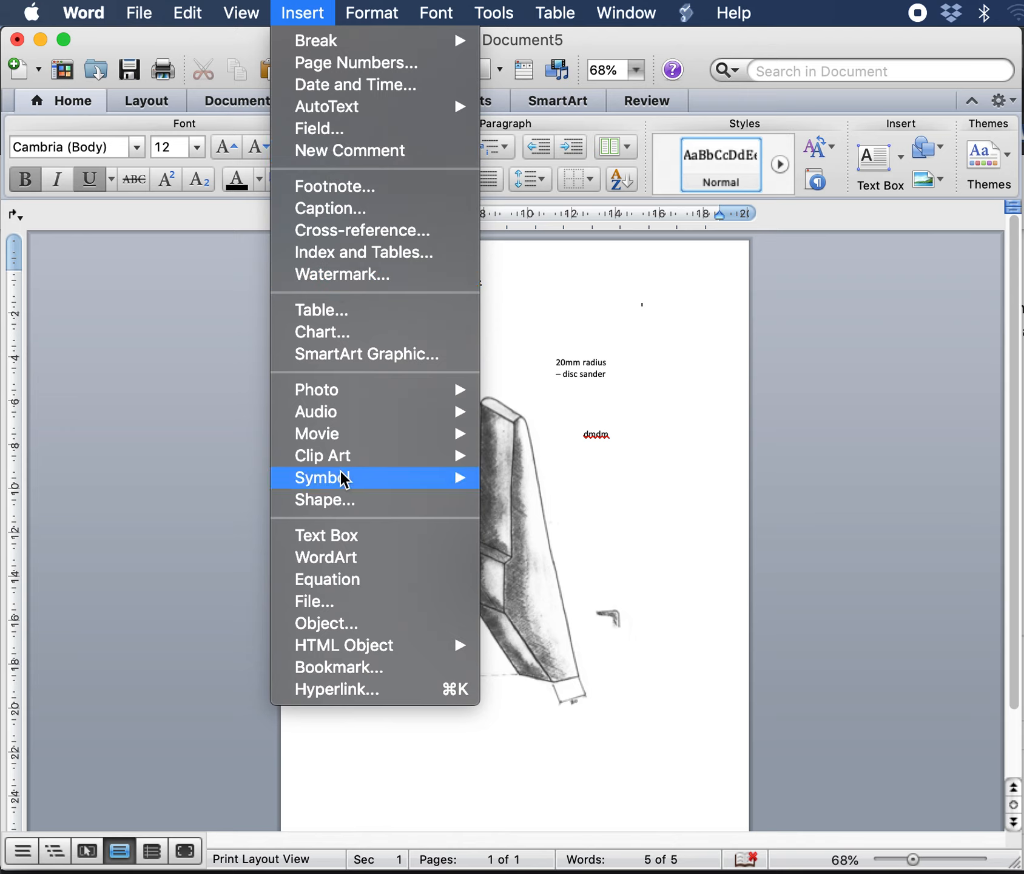
pyautogui.click(342, 503)
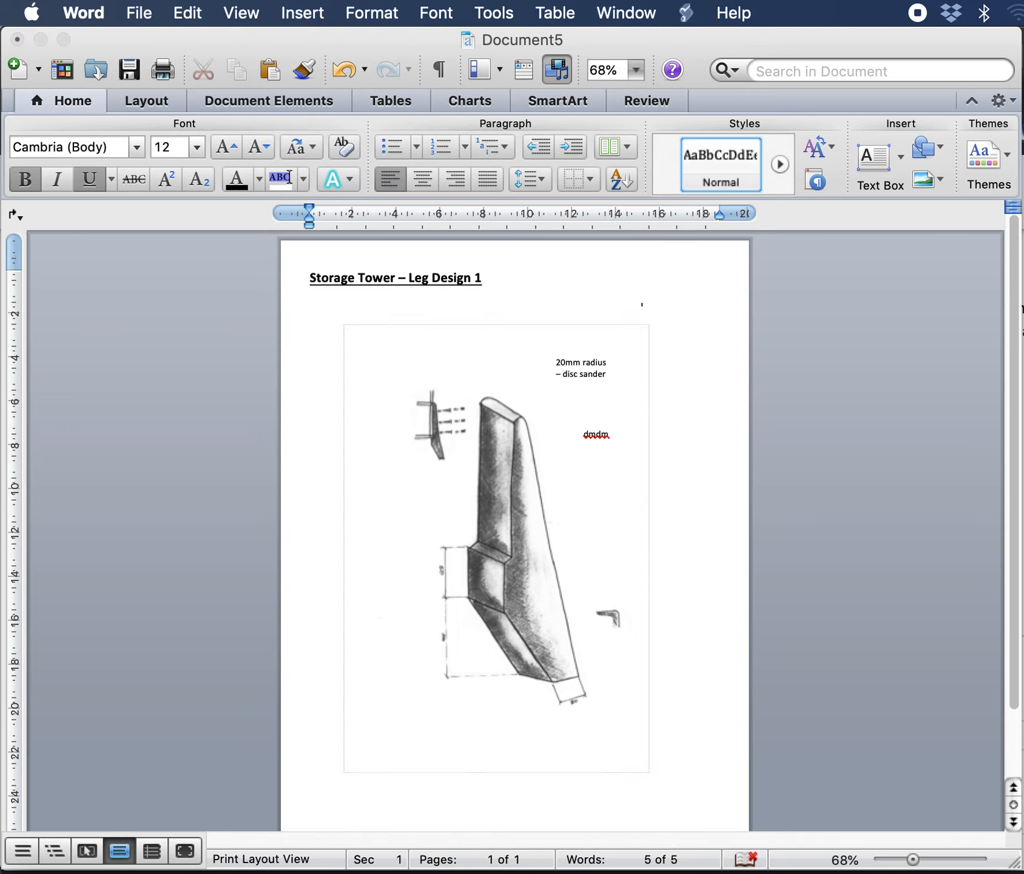
pyautogui.moveTo(941, 309); pyautogui.dragTo(878, 281)
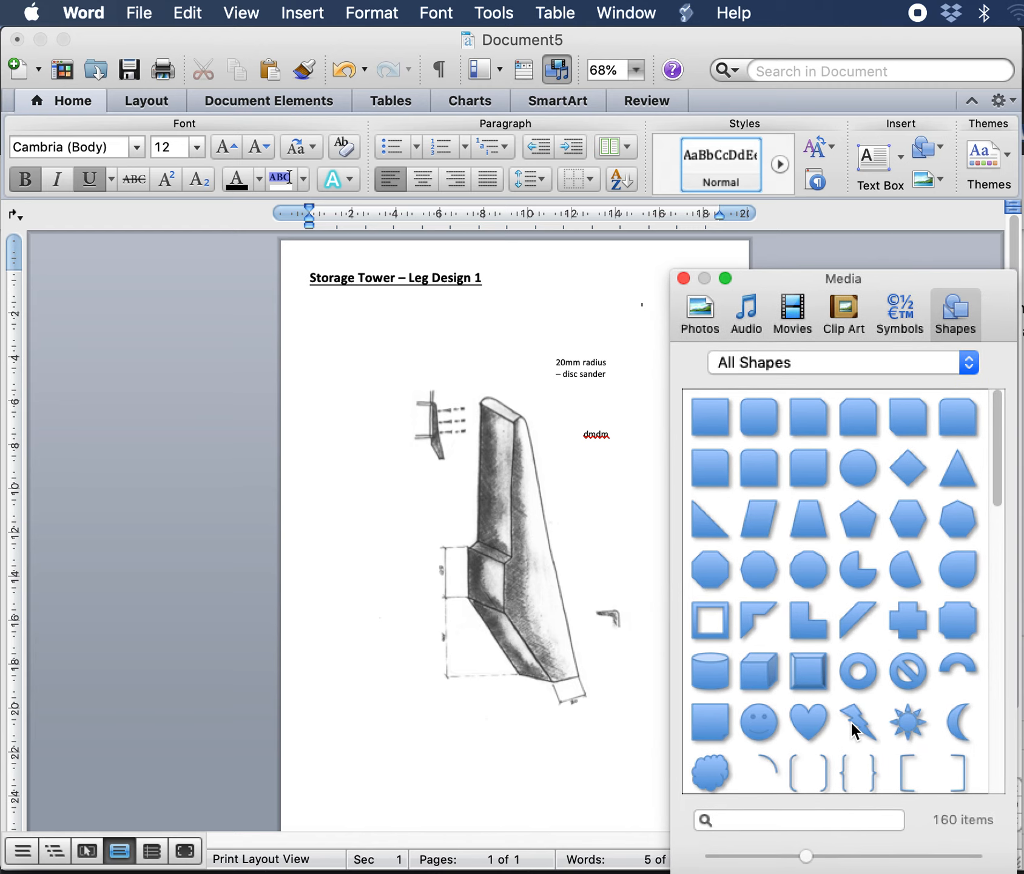
pyautogui.scroll(-3, 850, 719)
pyautogui.scroll(-2, 851, 725)
pyautogui.click(858, 600)
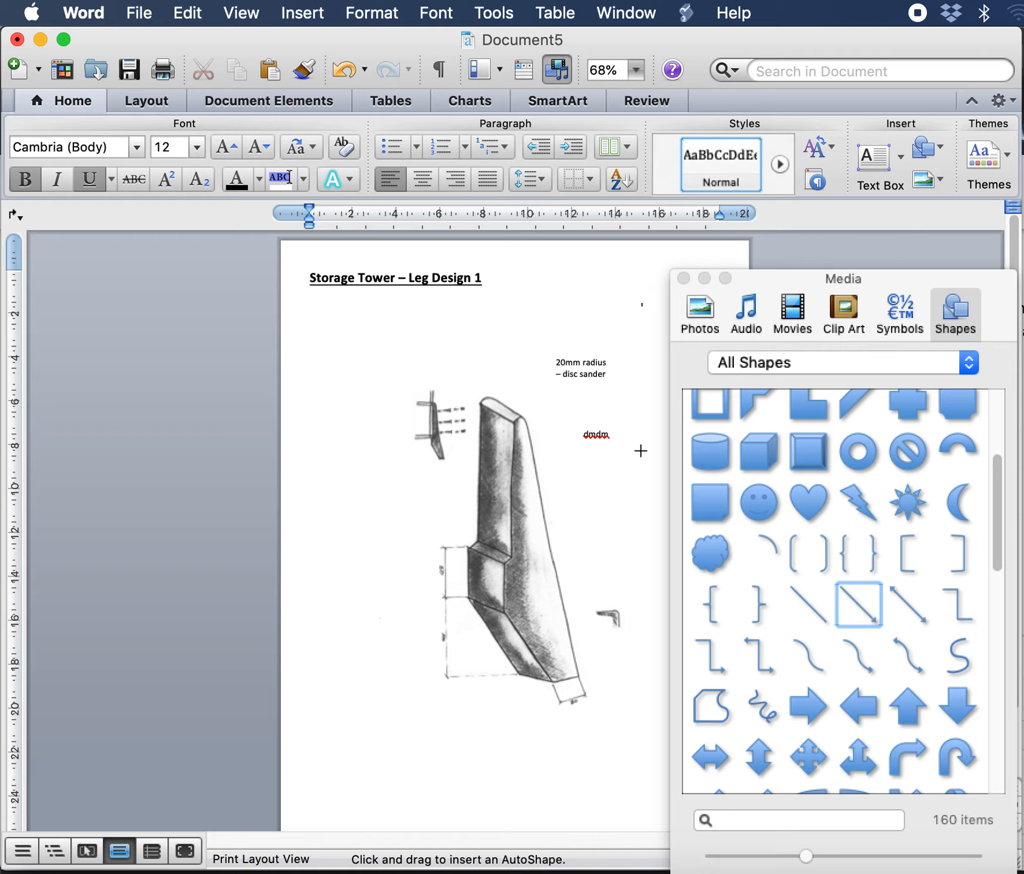
pyautogui.moveTo(552, 366); pyautogui.dragTo(522, 408)
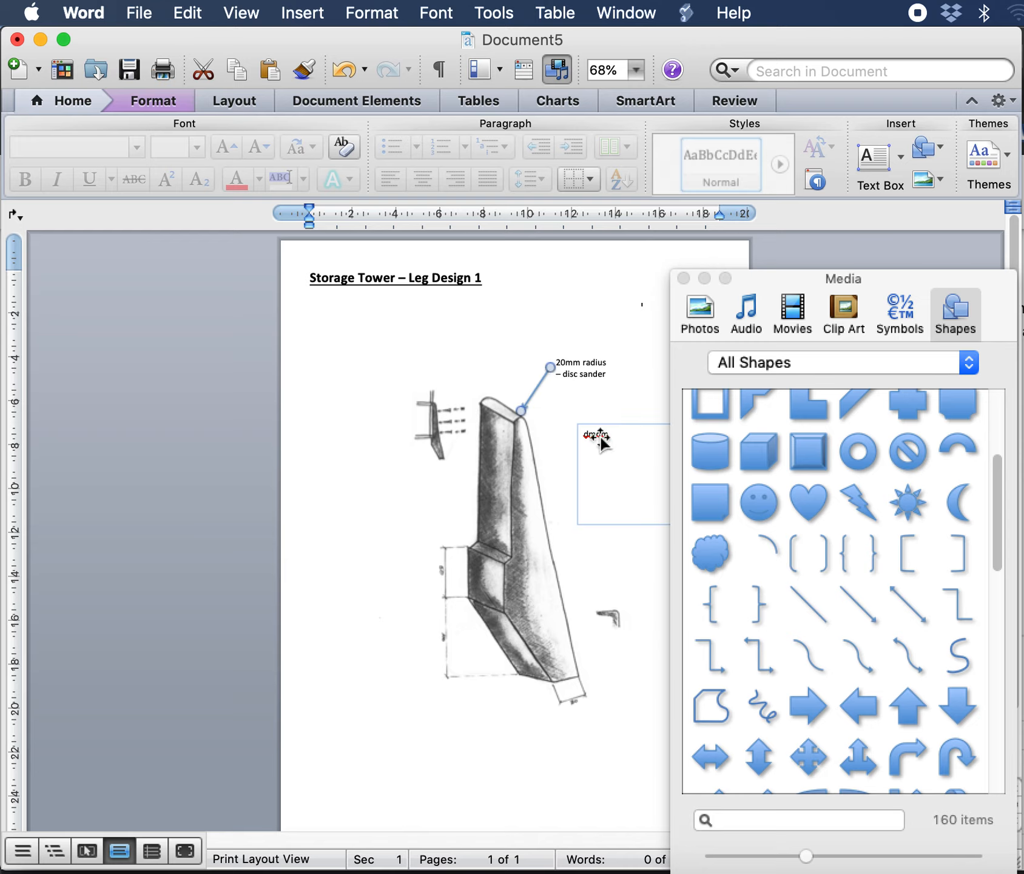
pyautogui.click(643, 290)
pyautogui.click(683, 278)
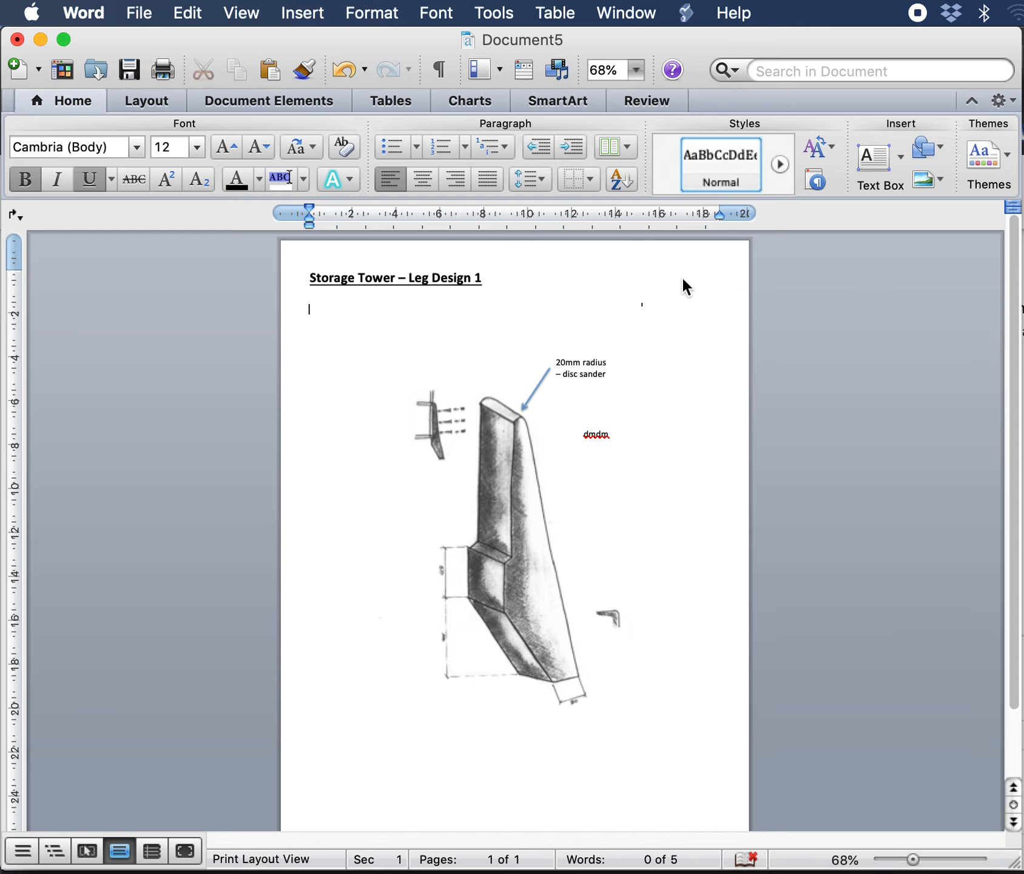
# Step: Remove the shadow from the arrow
pyautogui.click(531, 396)
pyautogui.click(531, 400)
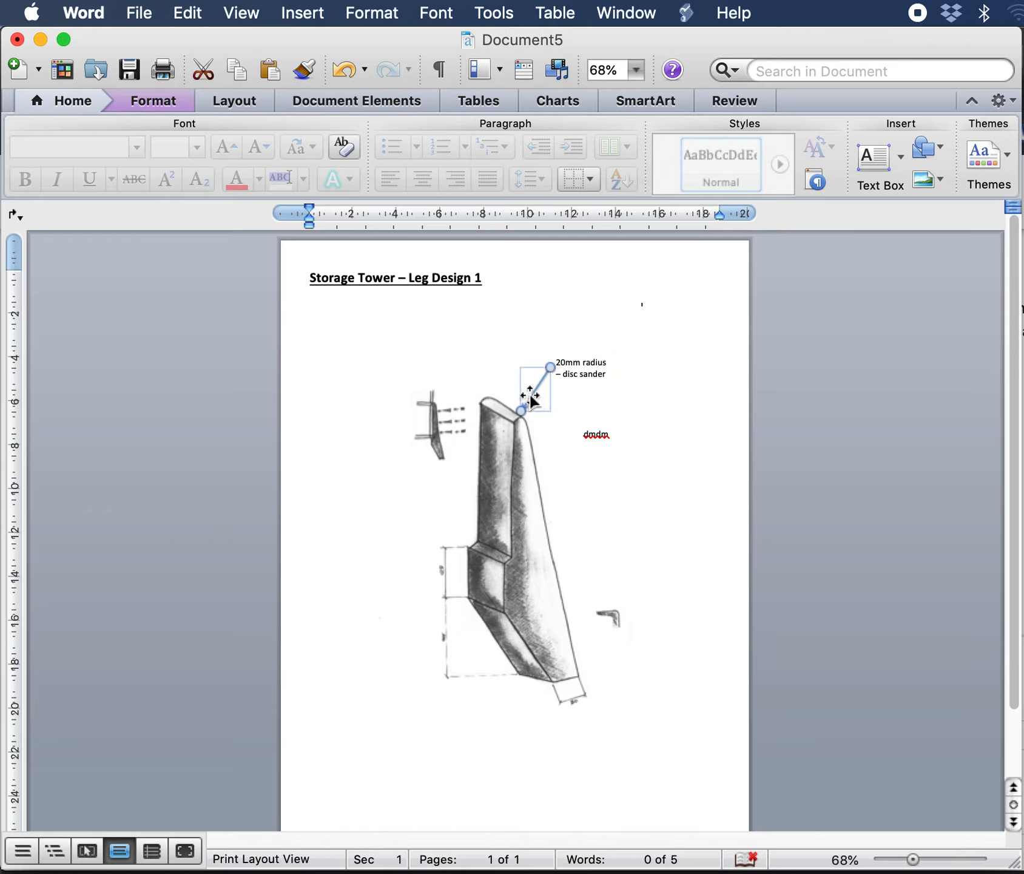
pyautogui.click(149, 103)
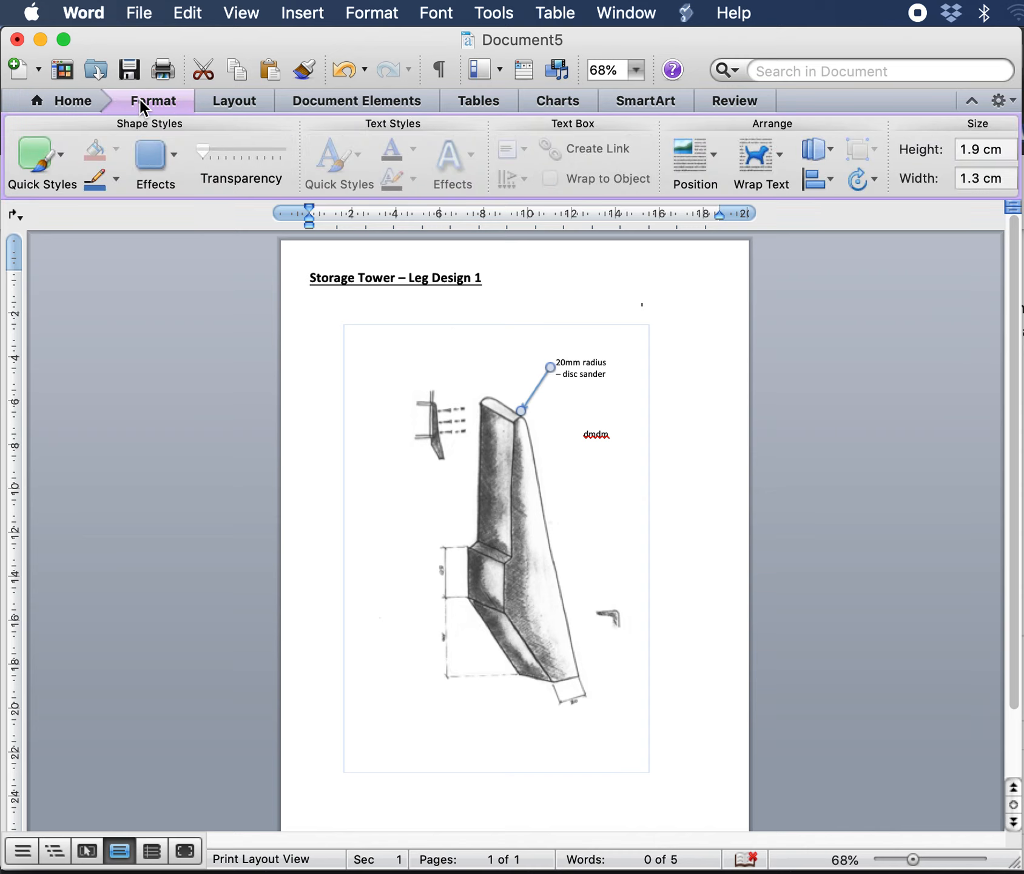
pyautogui.click(169, 157)
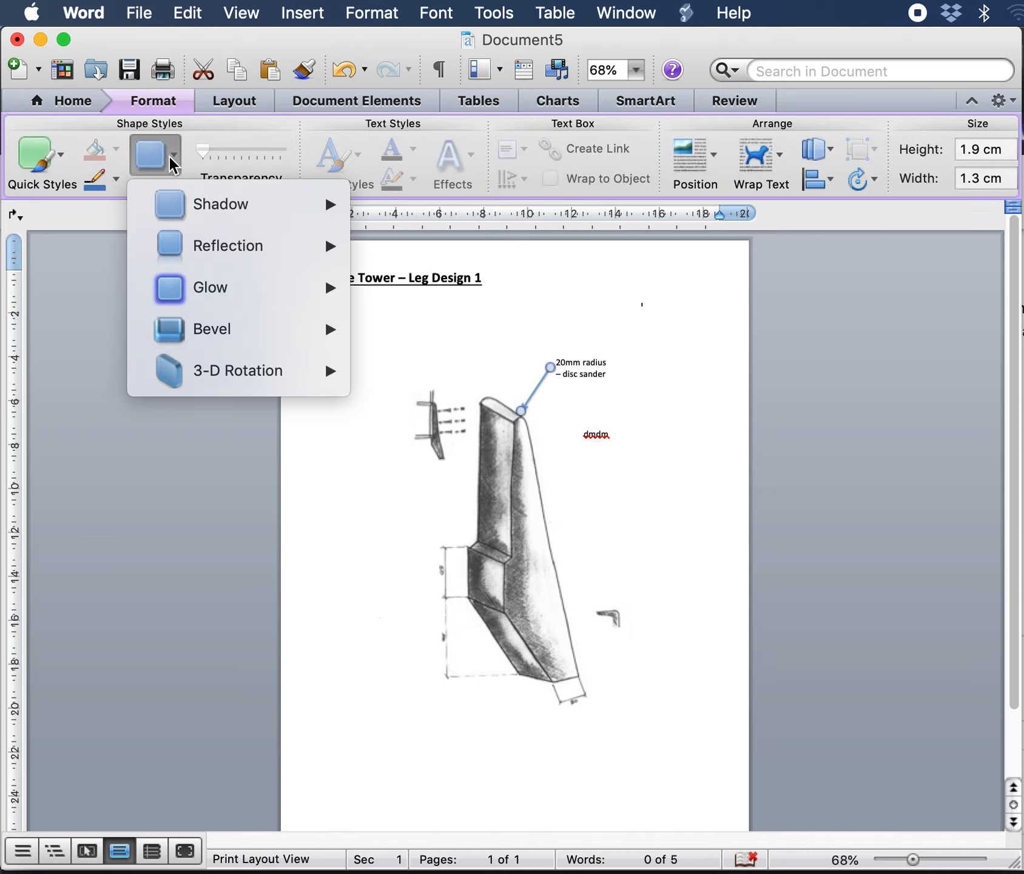
pyautogui.moveTo(235, 208)
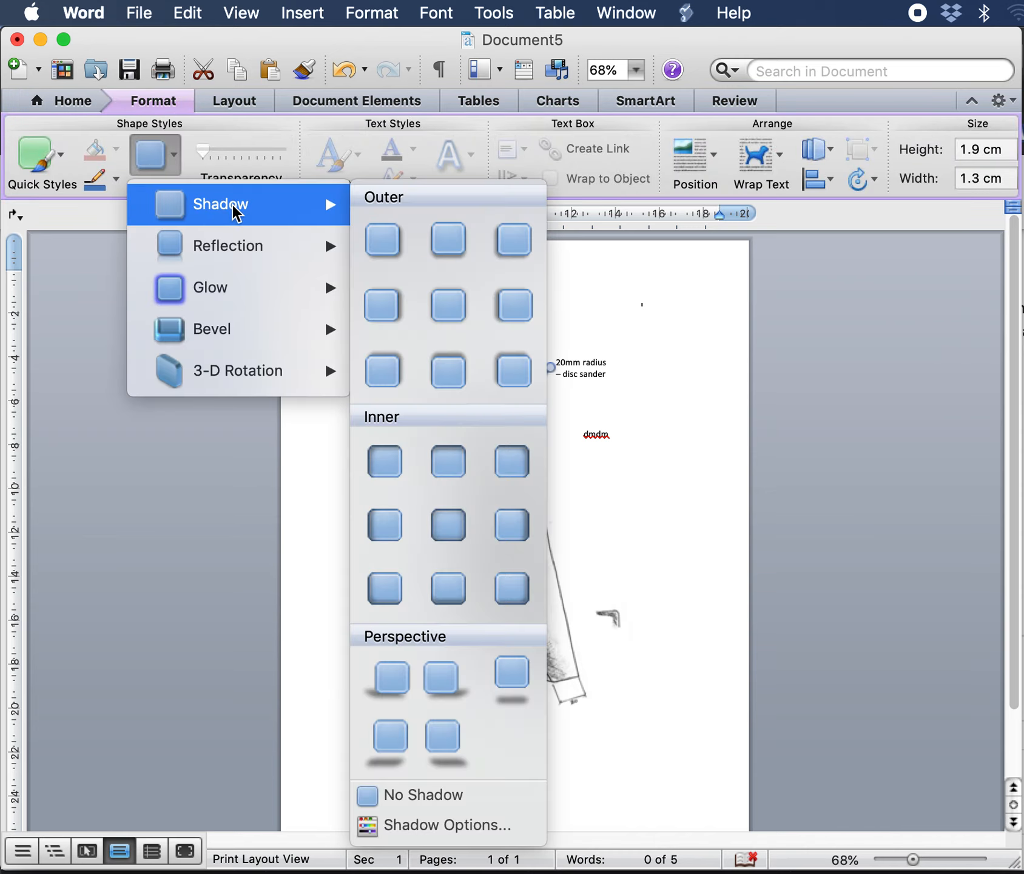
pyautogui.click(410, 807)
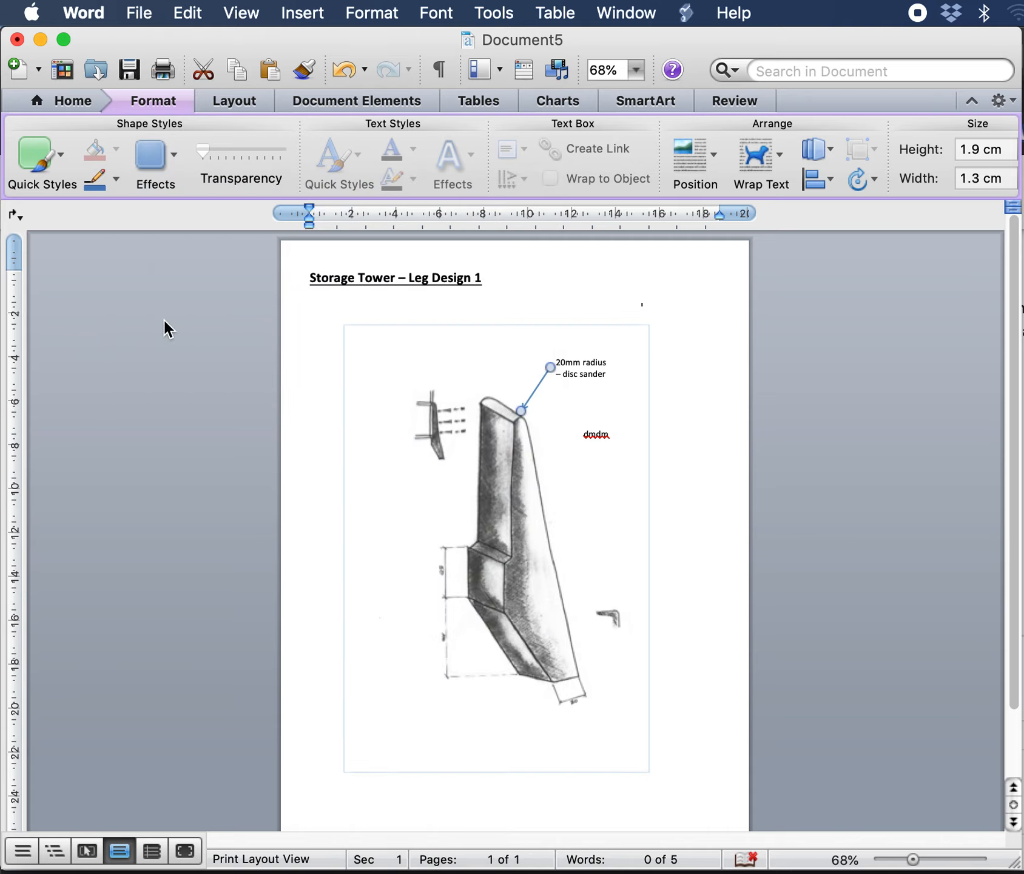
# Step: Set the arrow's line colour to black
pyautogui.click(118, 183)
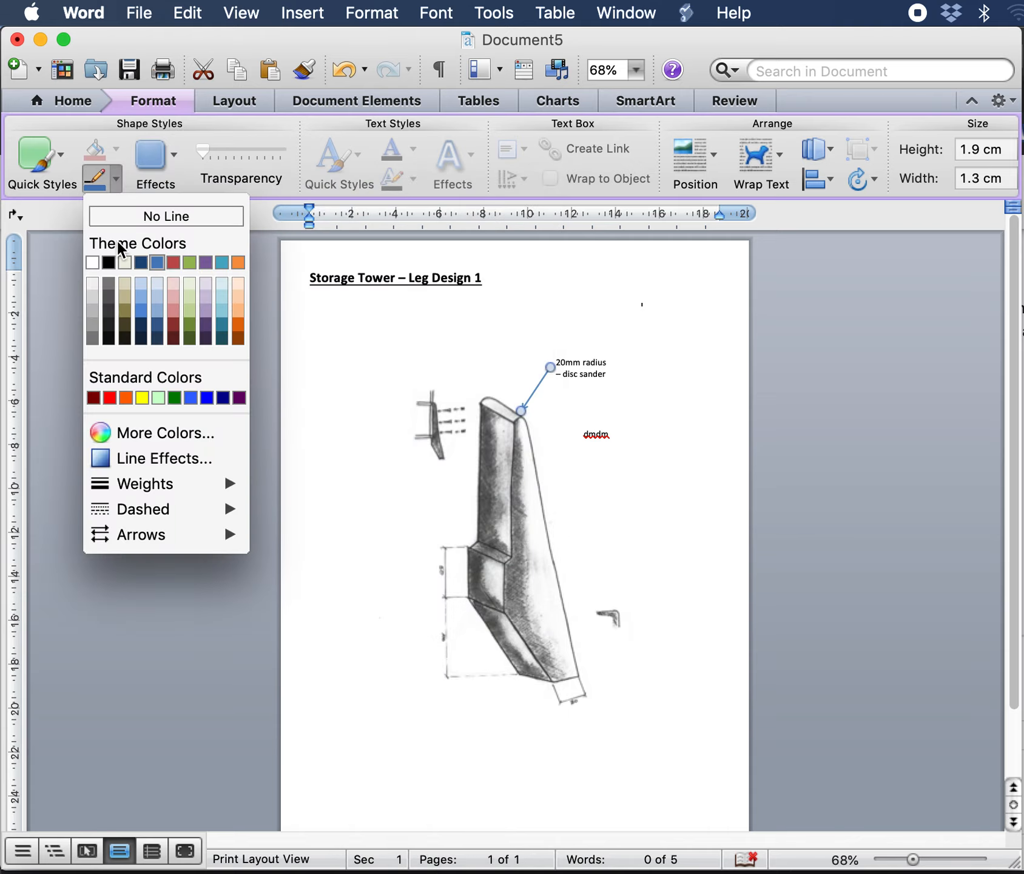
pyautogui.click(110, 263)
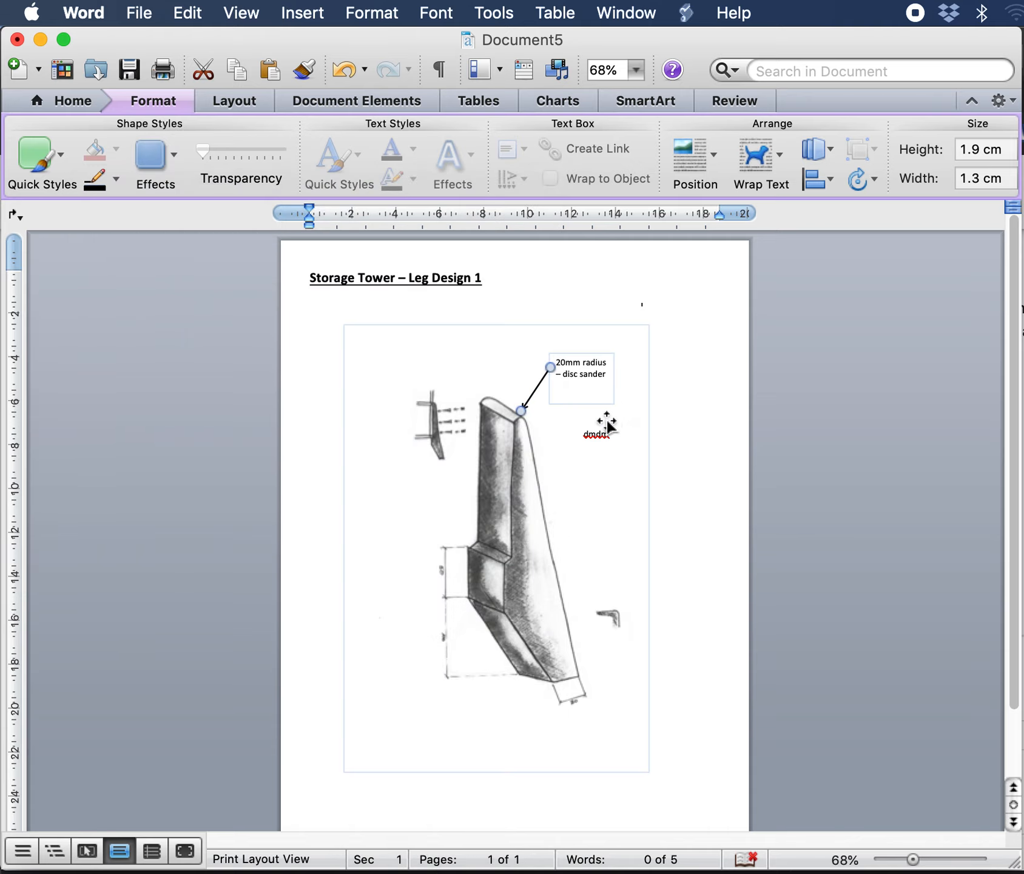
pyautogui.click(652, 331)
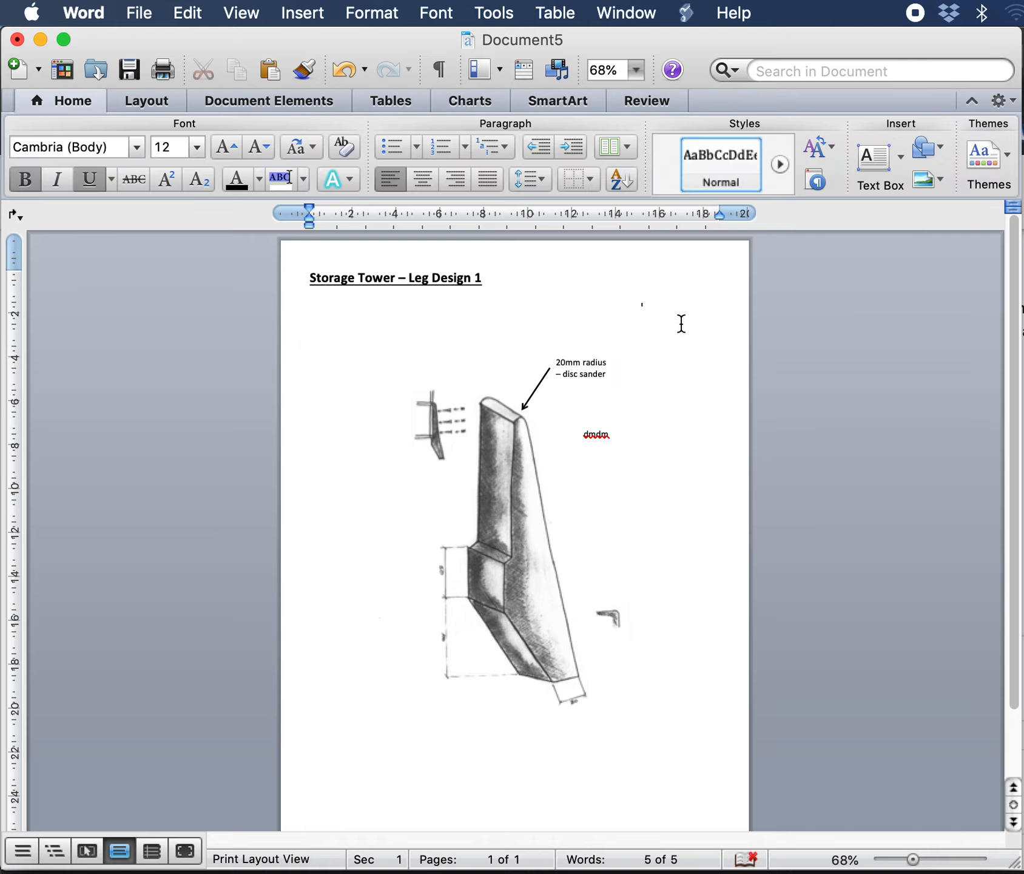
# Step: Copy the arrow, paste a duplicate and move it below the second label beside the leg's edge
pyautogui.click(535, 395)
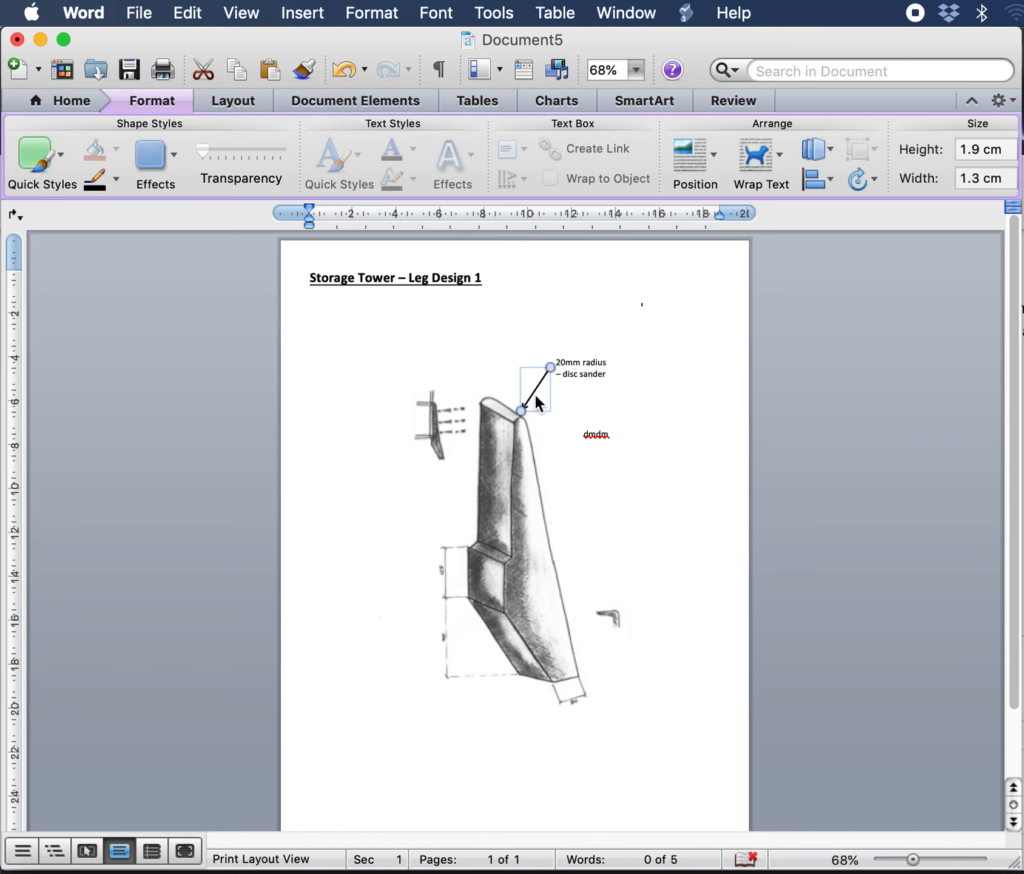
pyautogui.rightClick(533, 385)
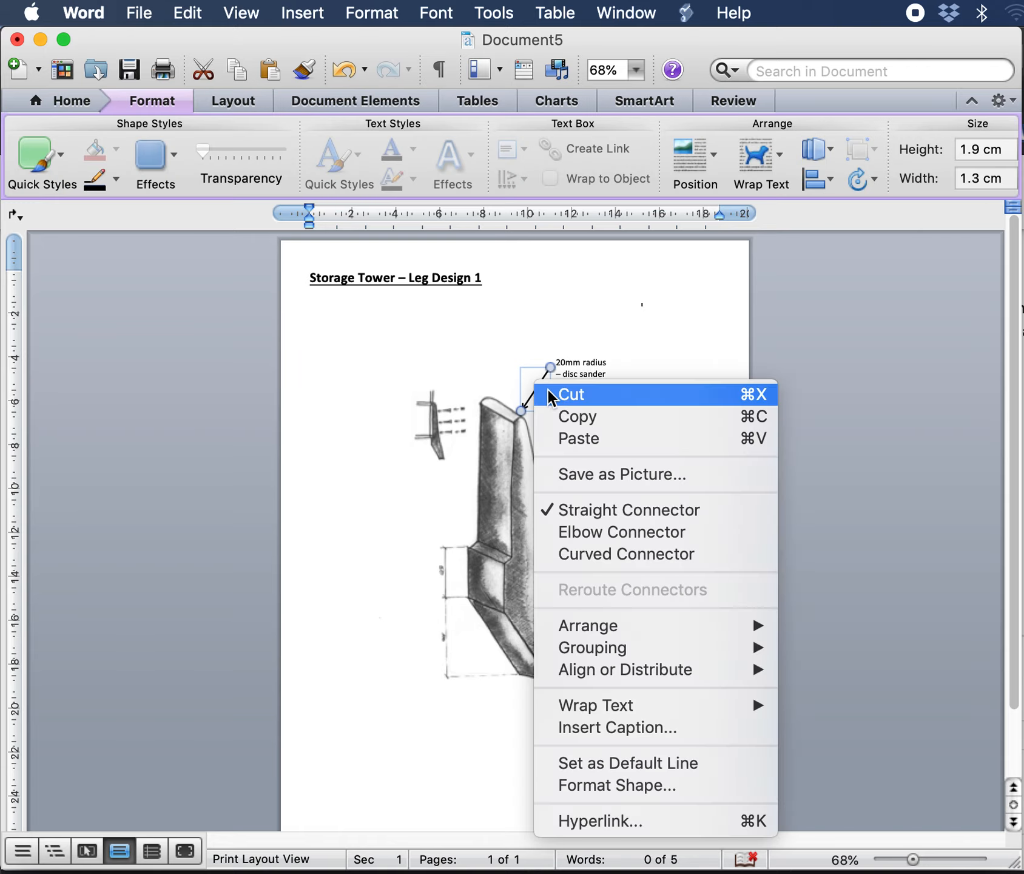
pyautogui.click(576, 416)
pyautogui.click(528, 435)
pyautogui.click(658, 405)
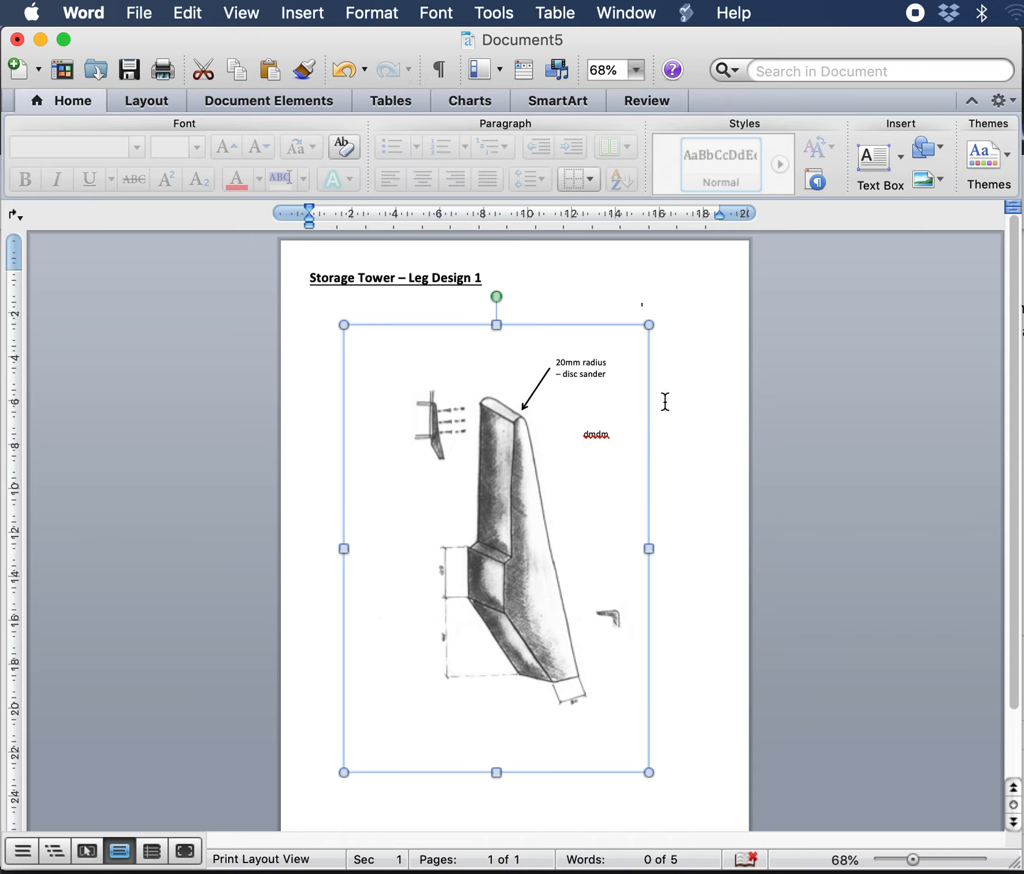
pyautogui.press('super+v')
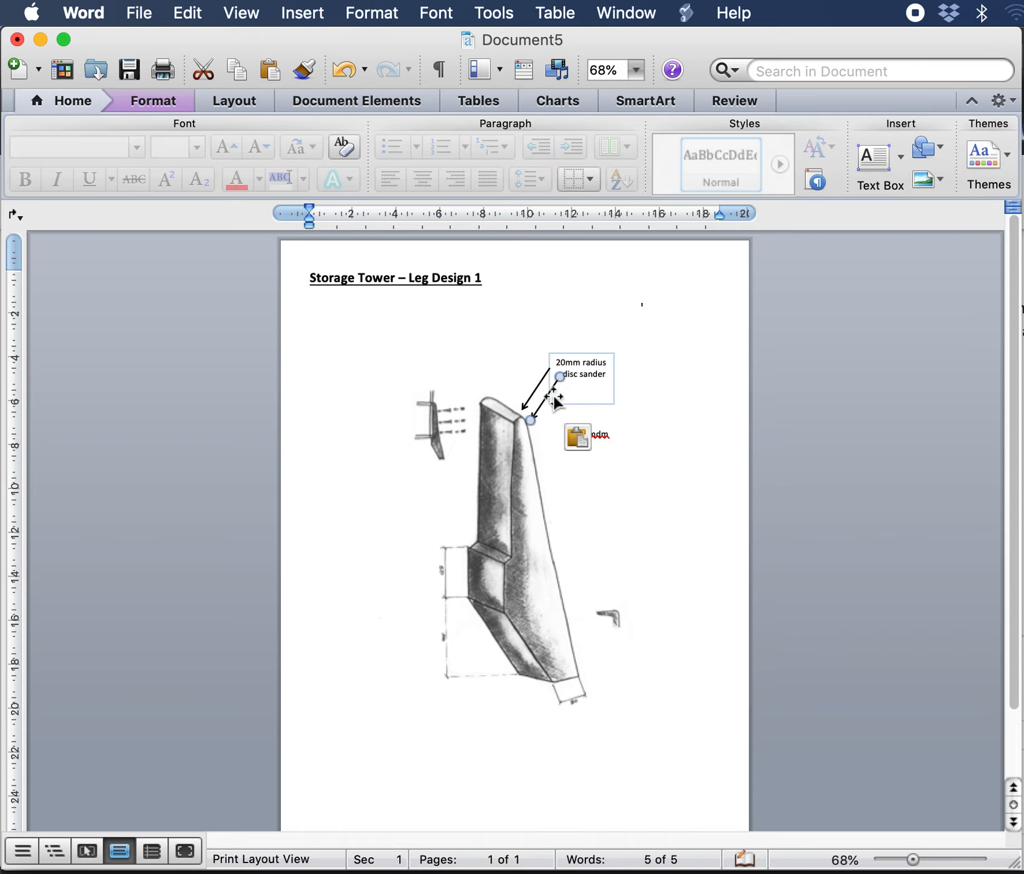
pyautogui.moveTo(546, 410); pyautogui.dragTo(585, 453)
pyautogui.click(755, 473)
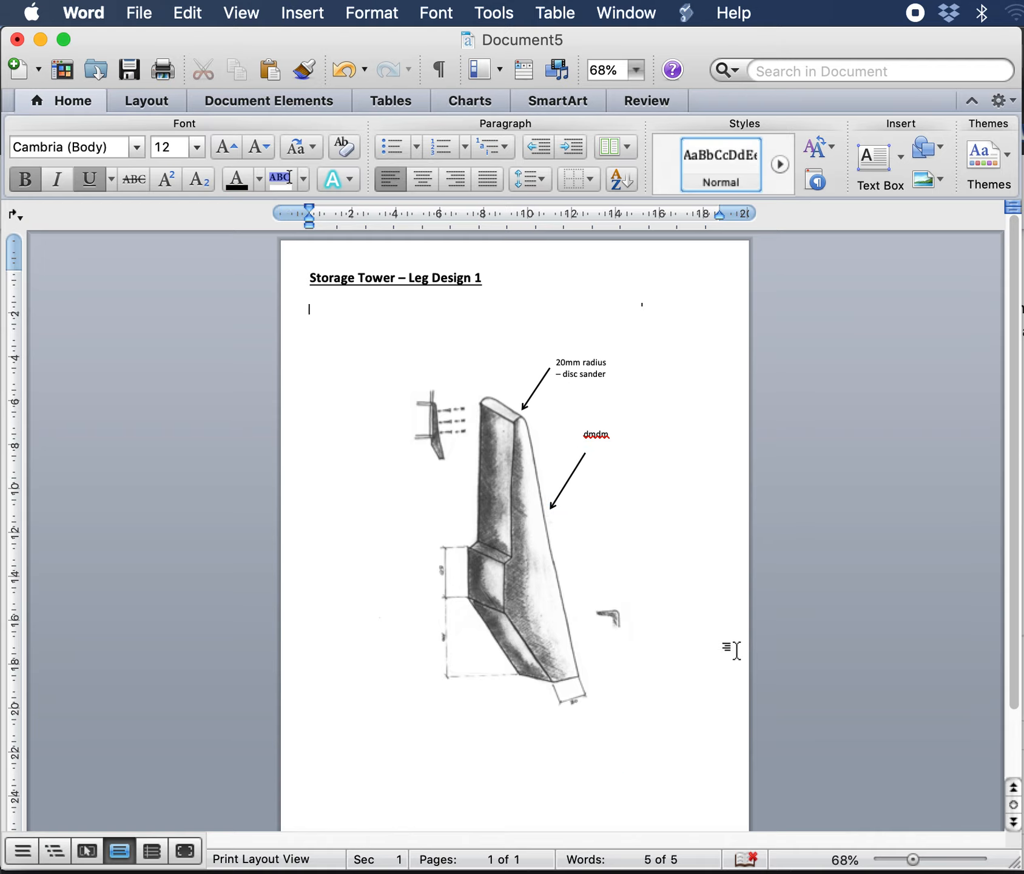
# Step: Set the duplicate arrow's wrapping to In Front of Text and drag its tail down so it points up at the leg's edge
pyautogui.moveTo(568, 482)
pyautogui.mouseDown()
pyautogui.moveTo(591, 461)
pyautogui.moveTo(581, 475)
pyautogui.mouseUp()
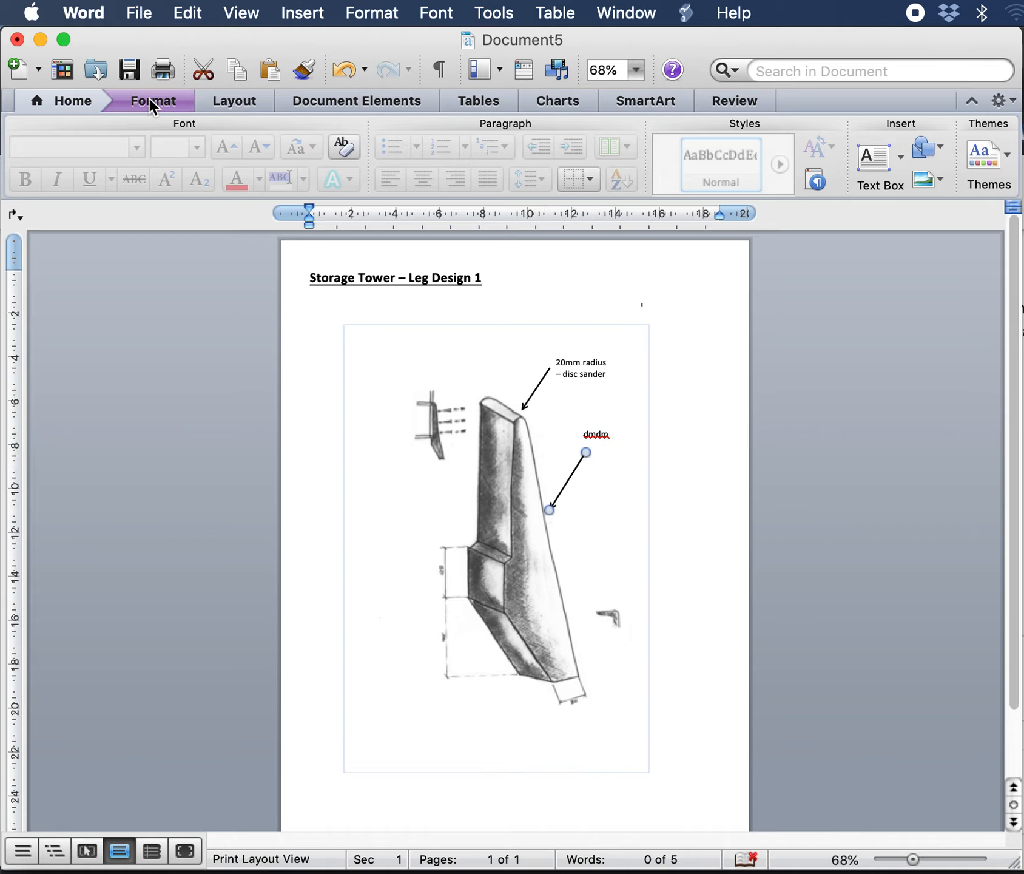
pyautogui.click(152, 102)
pyautogui.click(761, 157)
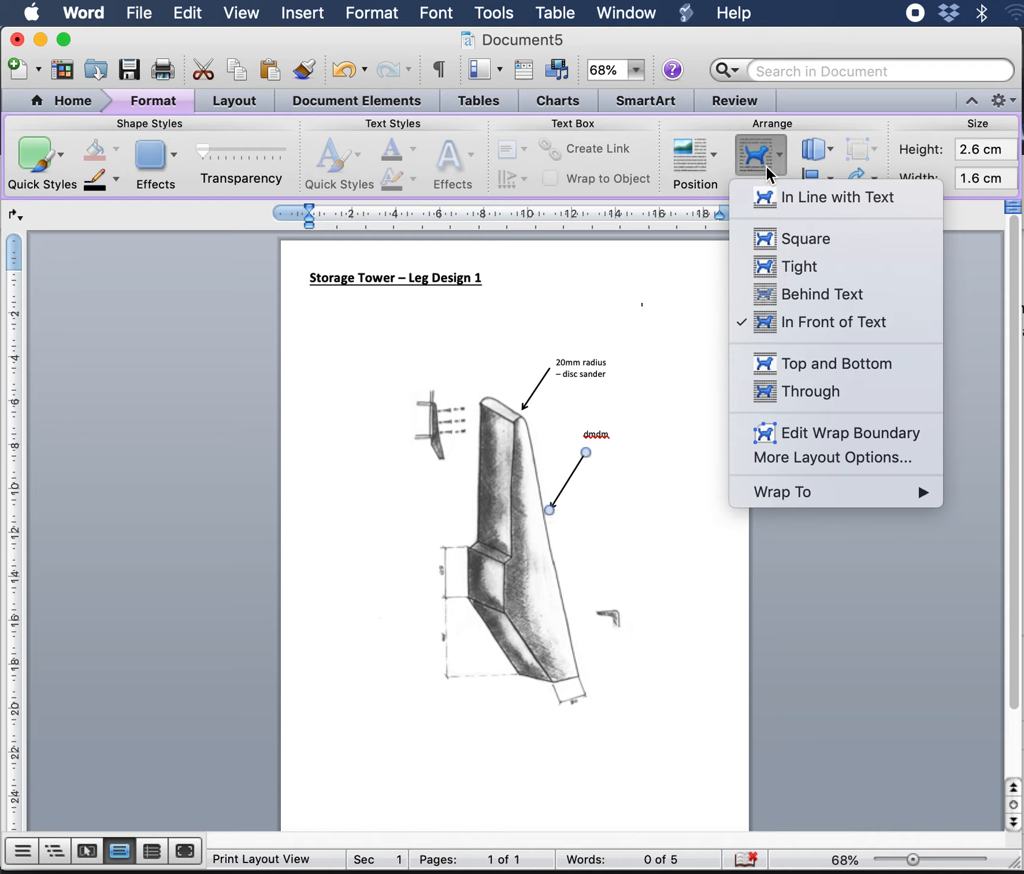
pyautogui.click(831, 327)
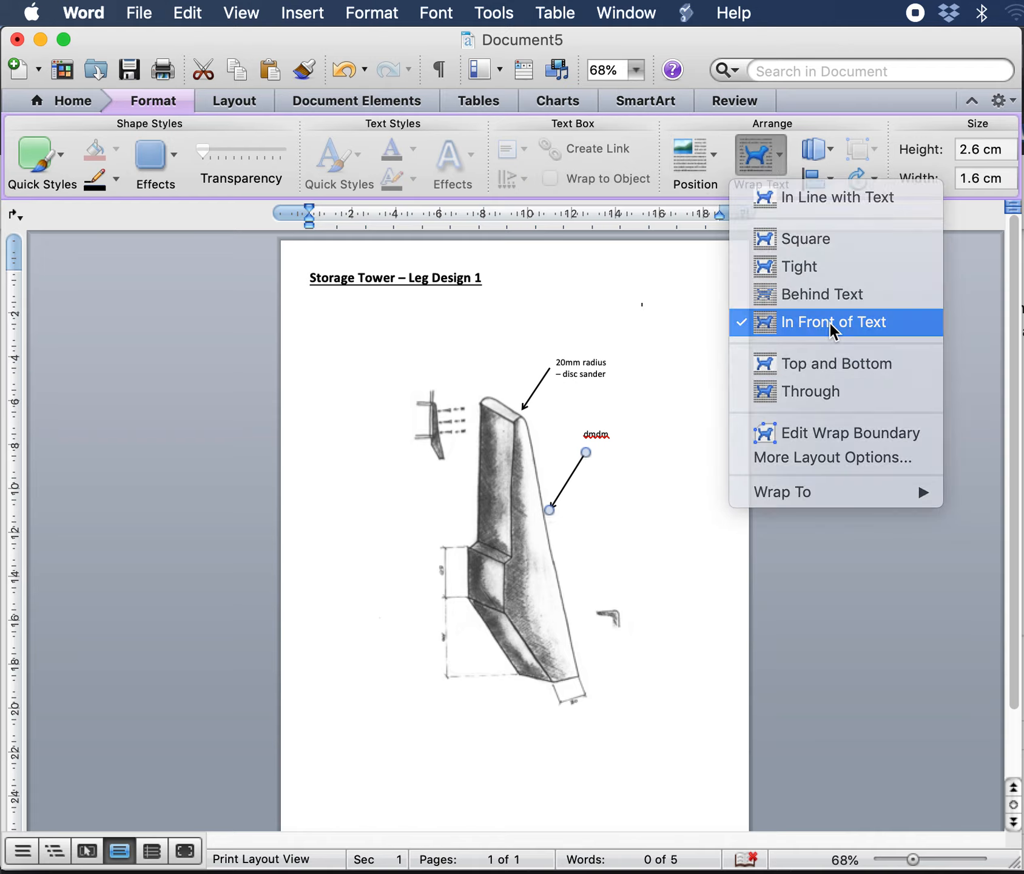
pyautogui.moveTo(586, 452); pyautogui.dragTo(603, 593)
pyautogui.click(664, 592)
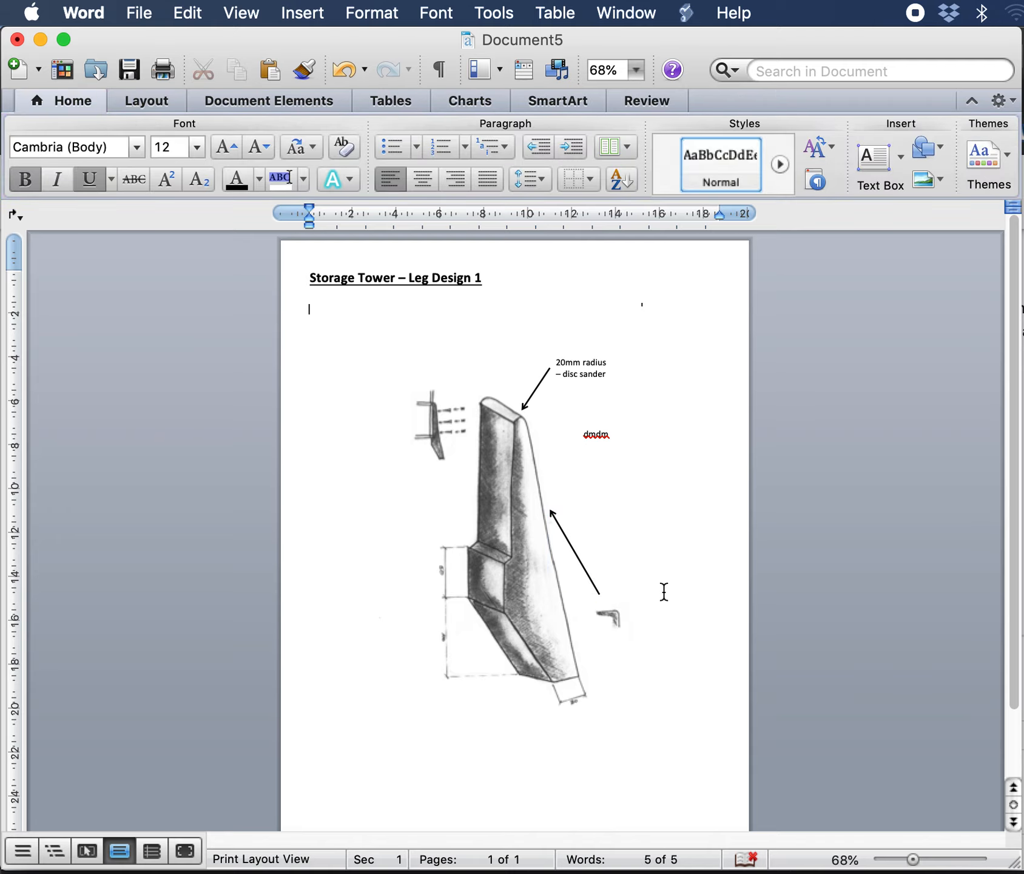